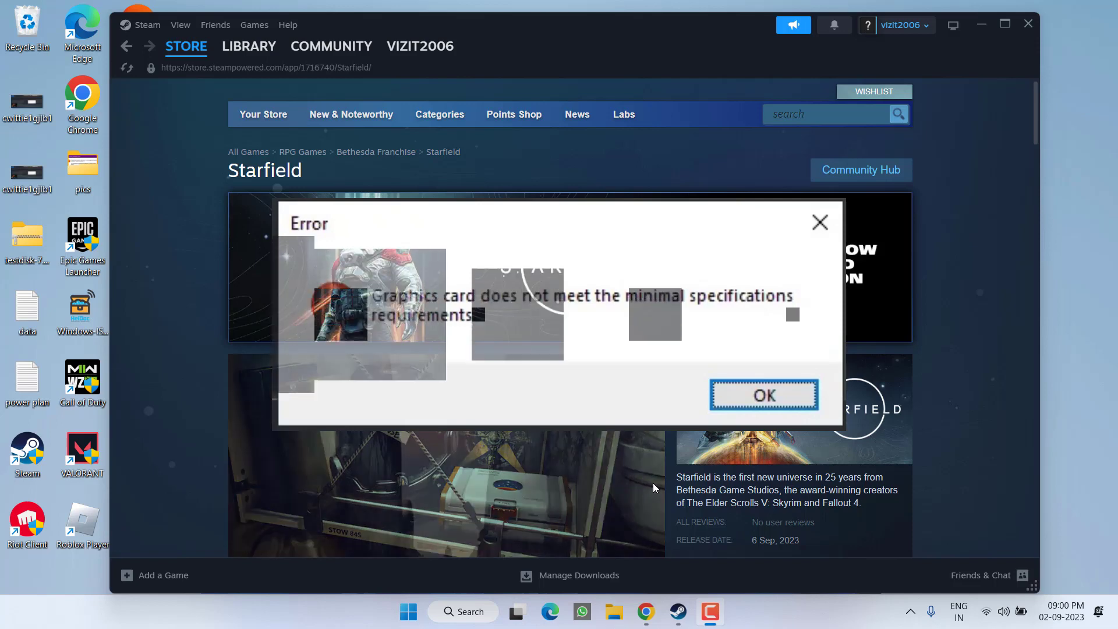
Find the Radeon RX 5500M under Display adaptors in Device Manager, then return to AMD's support page.
right_click(409, 617)
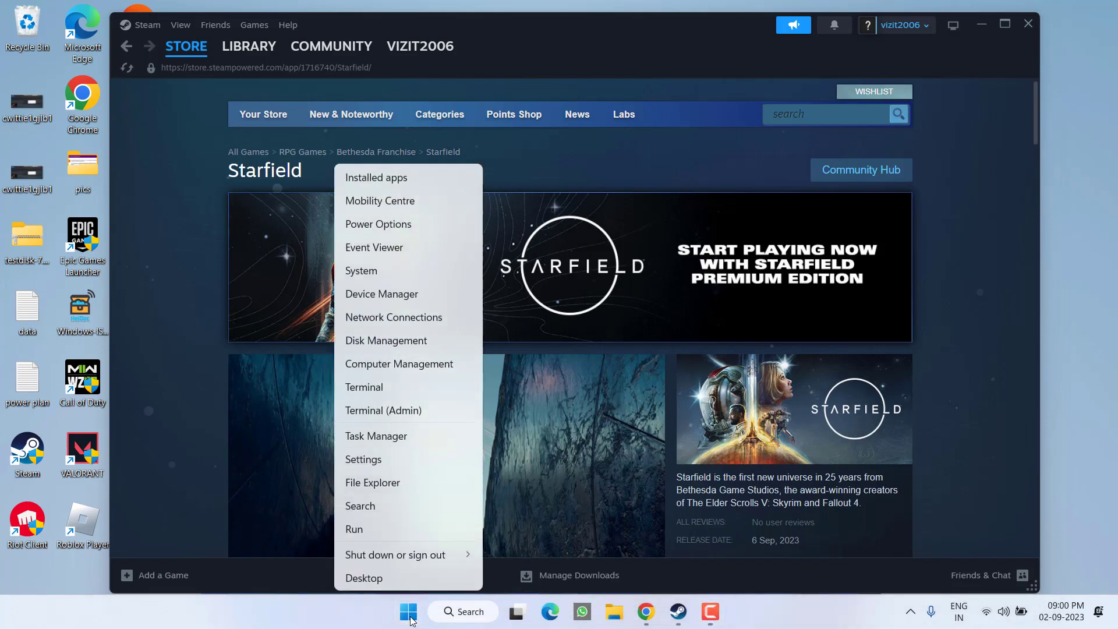
click(407, 297)
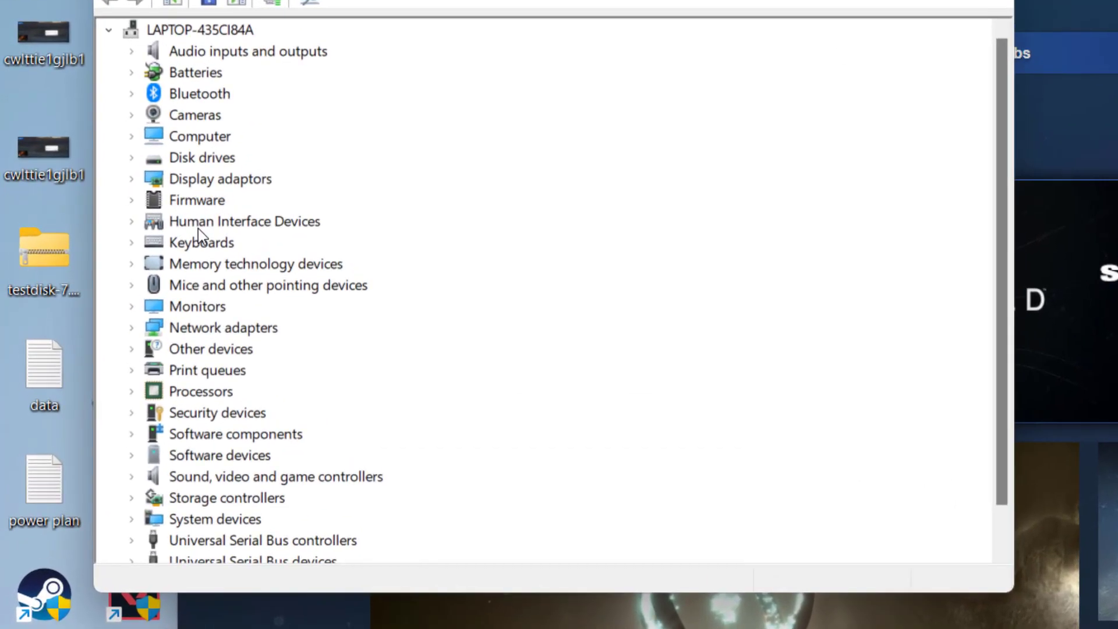
click(203, 181)
click(135, 185)
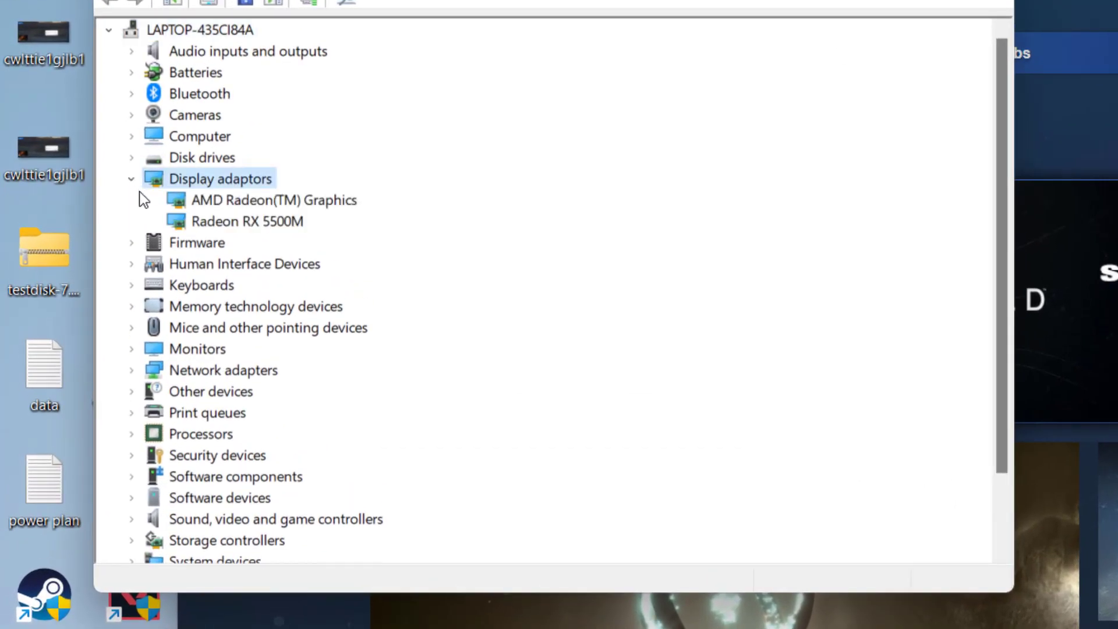
click(277, 222)
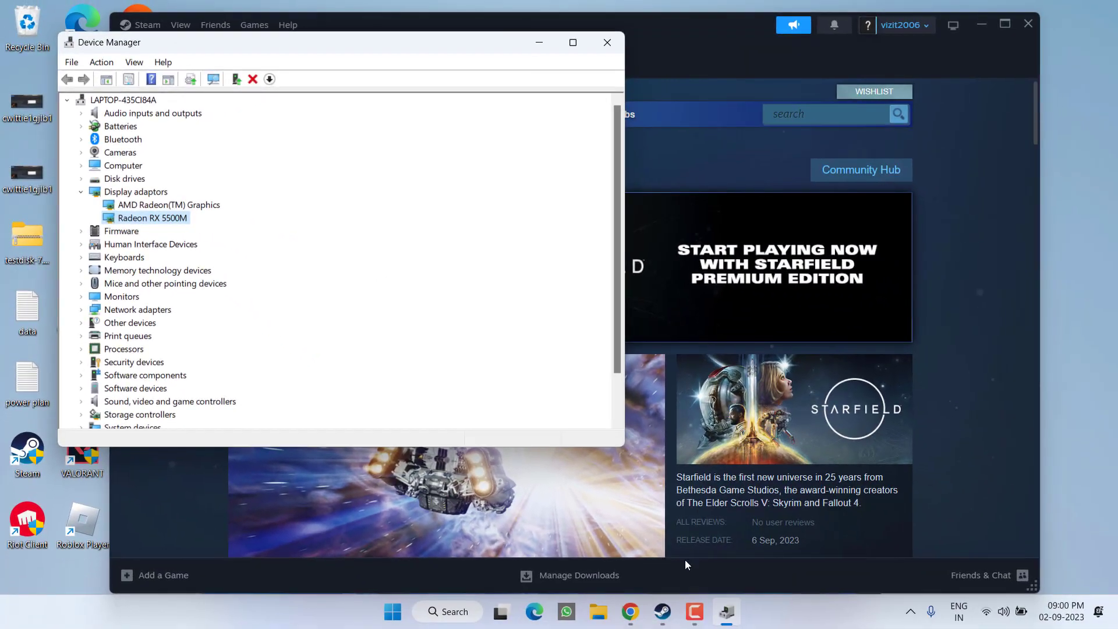
click(630, 612)
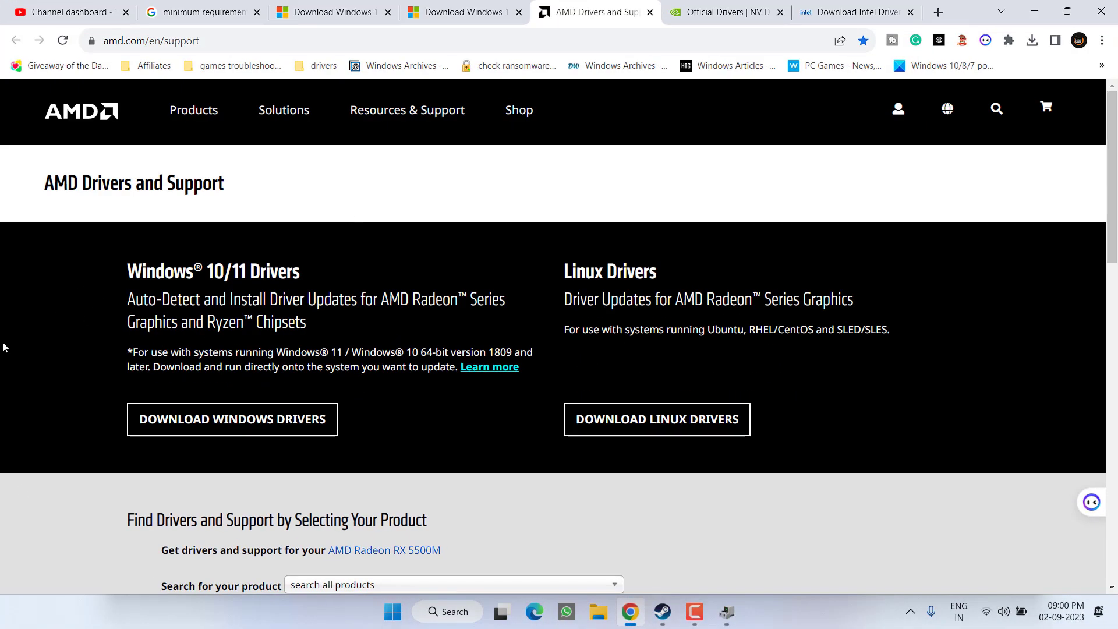
Search for and submit AMD Radeon RX 5500M as the product on AMD's support page.
scroll(403, 270, down, 5)
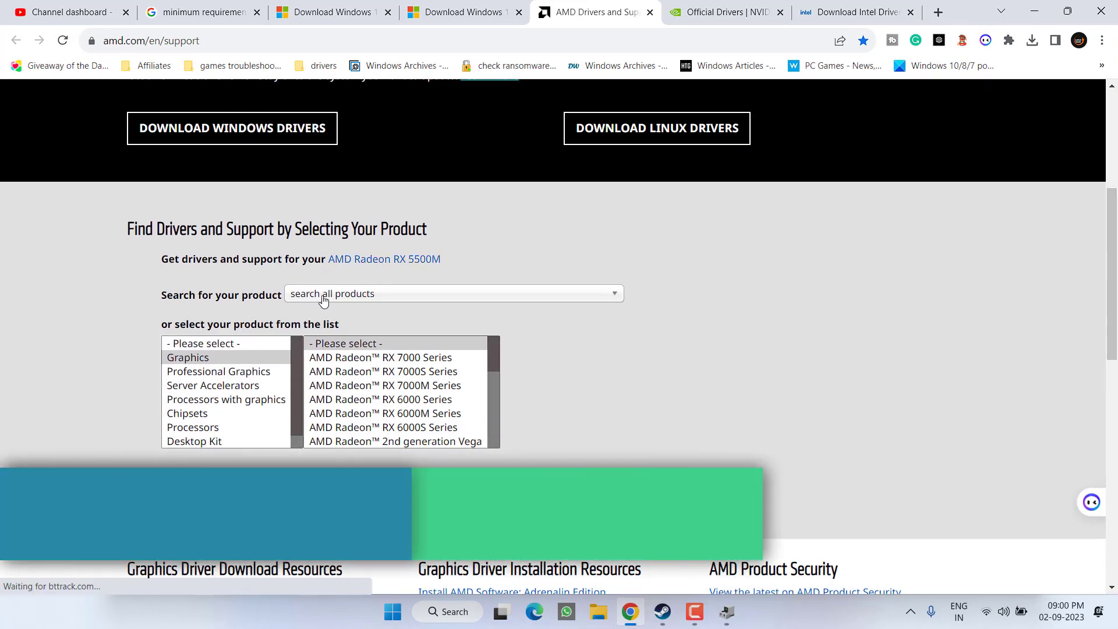
click(384, 297)
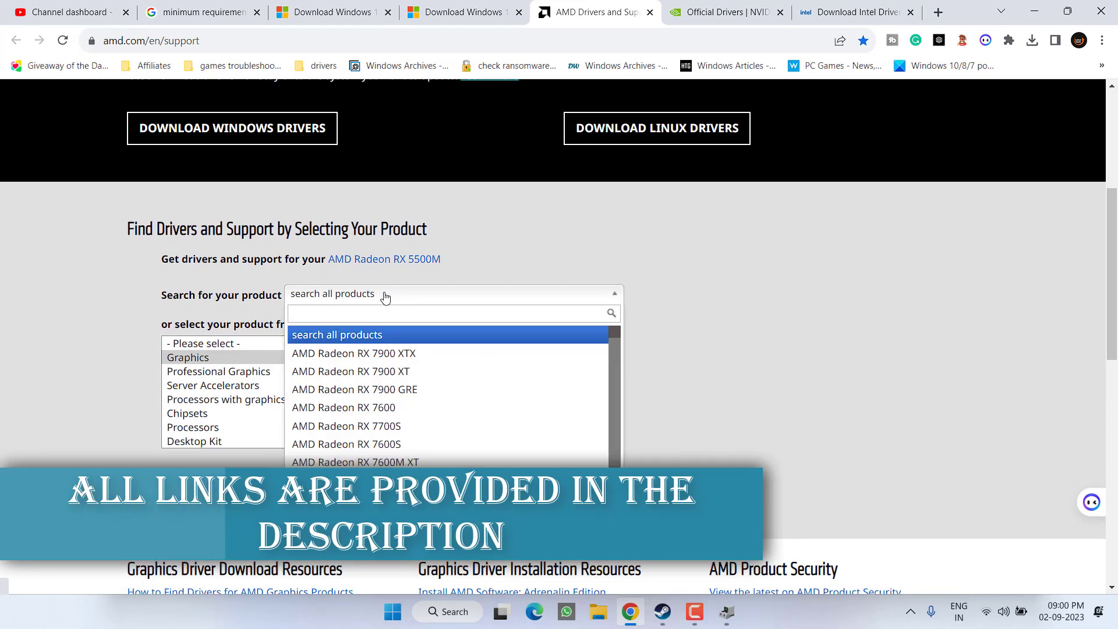
text(radeon rx)
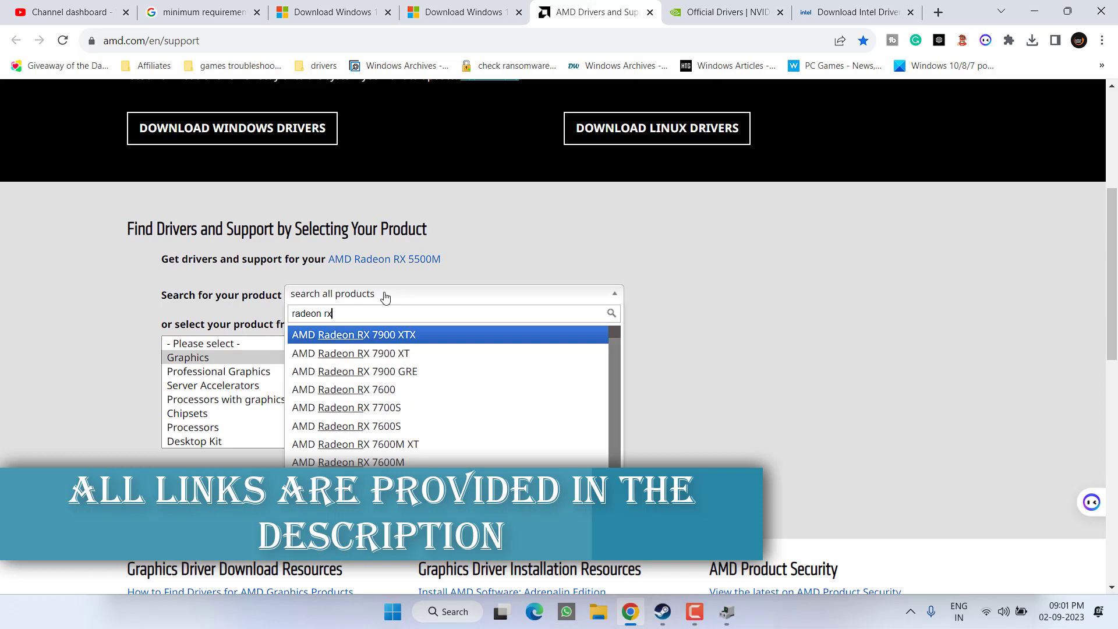
text( 5500)
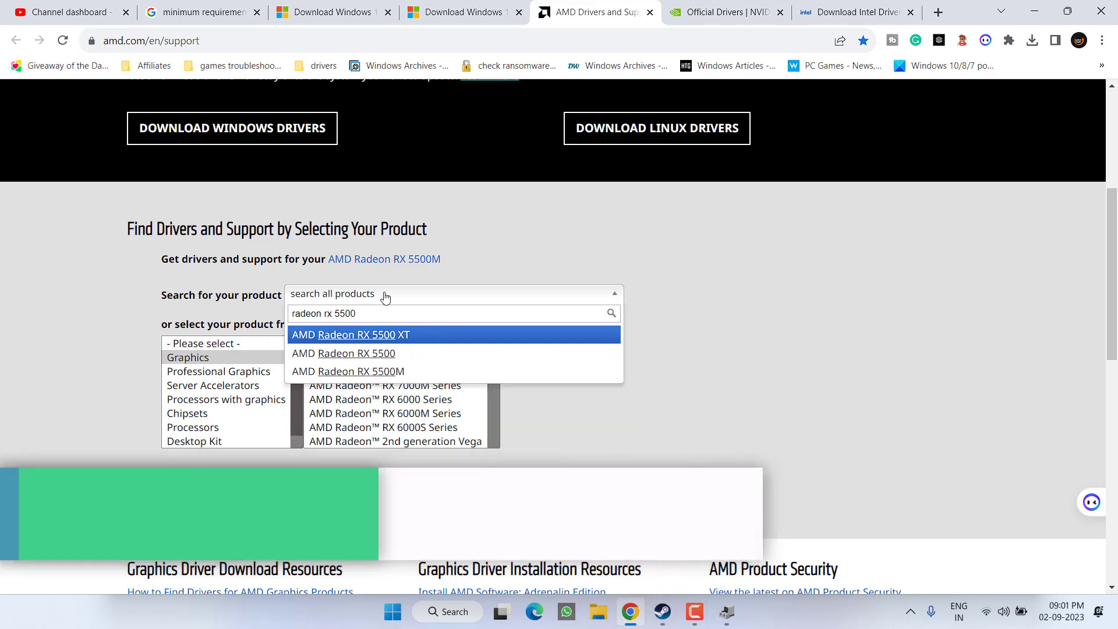
text(m)
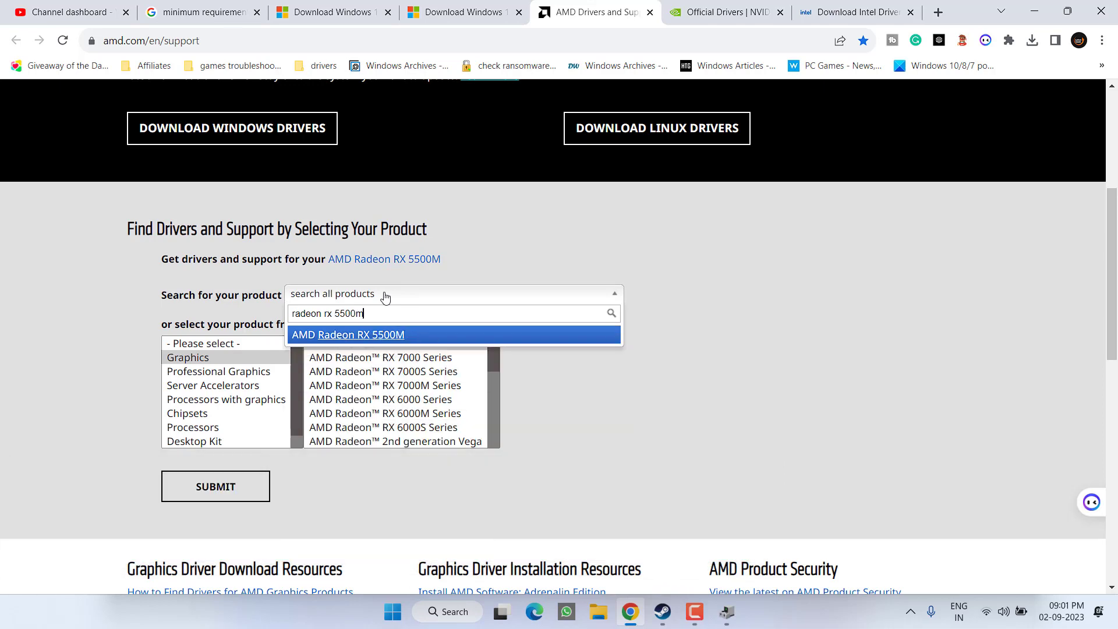
click(367, 336)
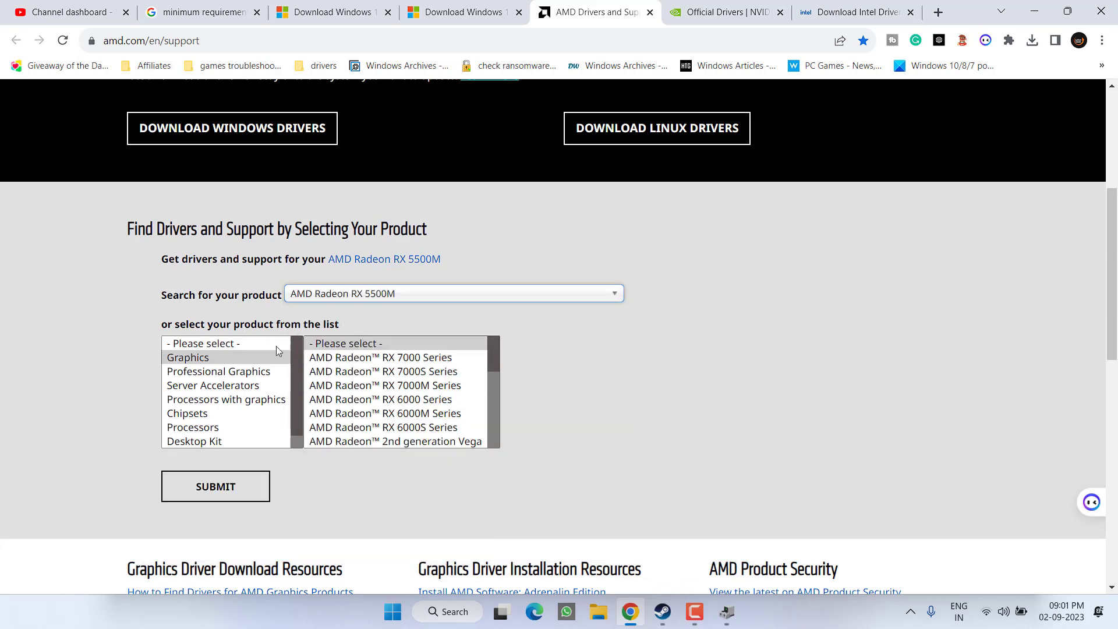
click(218, 482)
Save the Windows 11 64-bit auto-detect Adrenalin 23.8.2 installer to the Desktop.
scroll(322, 325, down, 3)
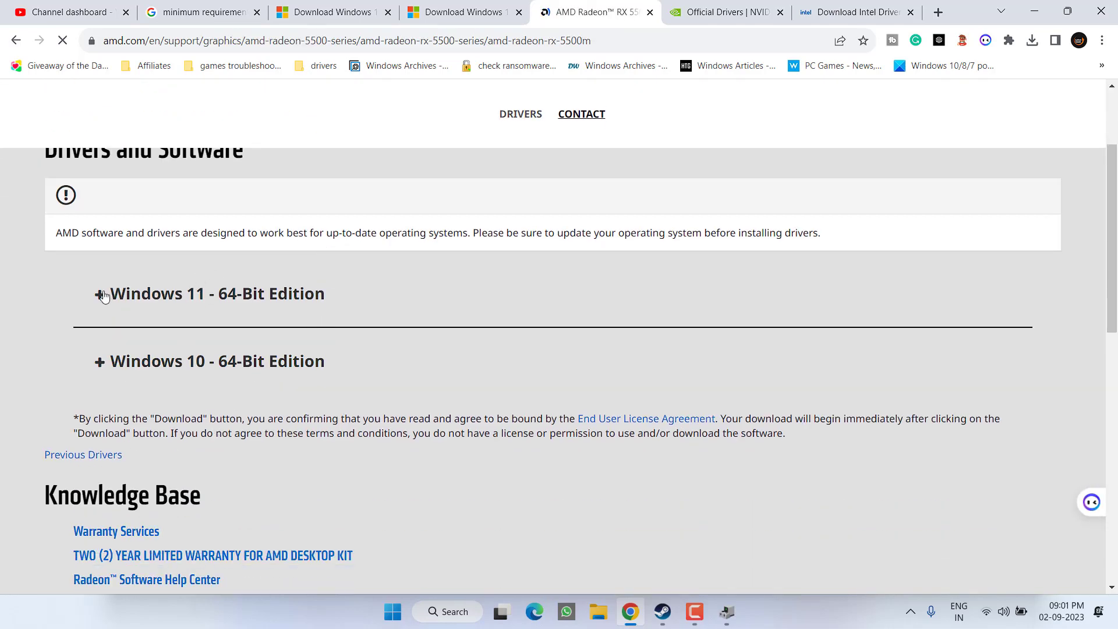
click(102, 295)
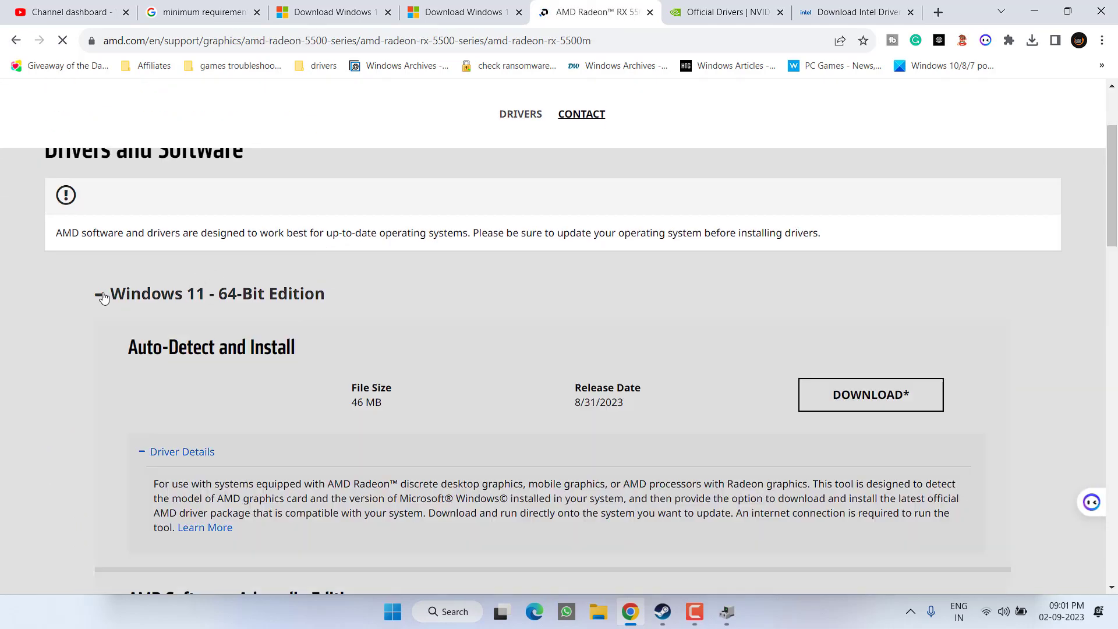
click(872, 397)
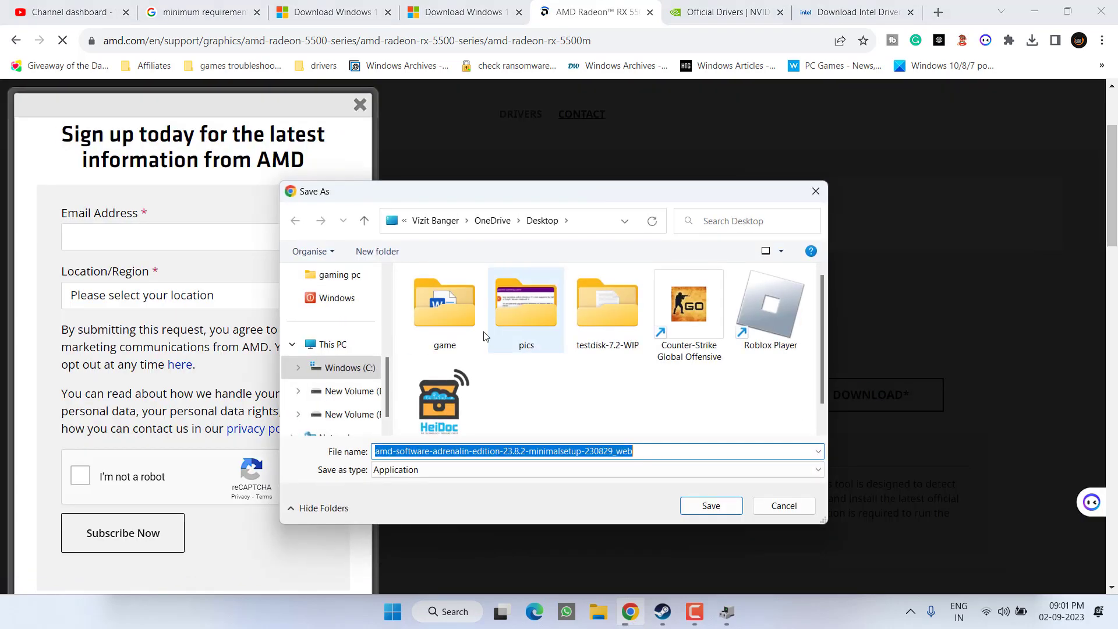
scroll(349, 344, up, 3)
click(333, 321)
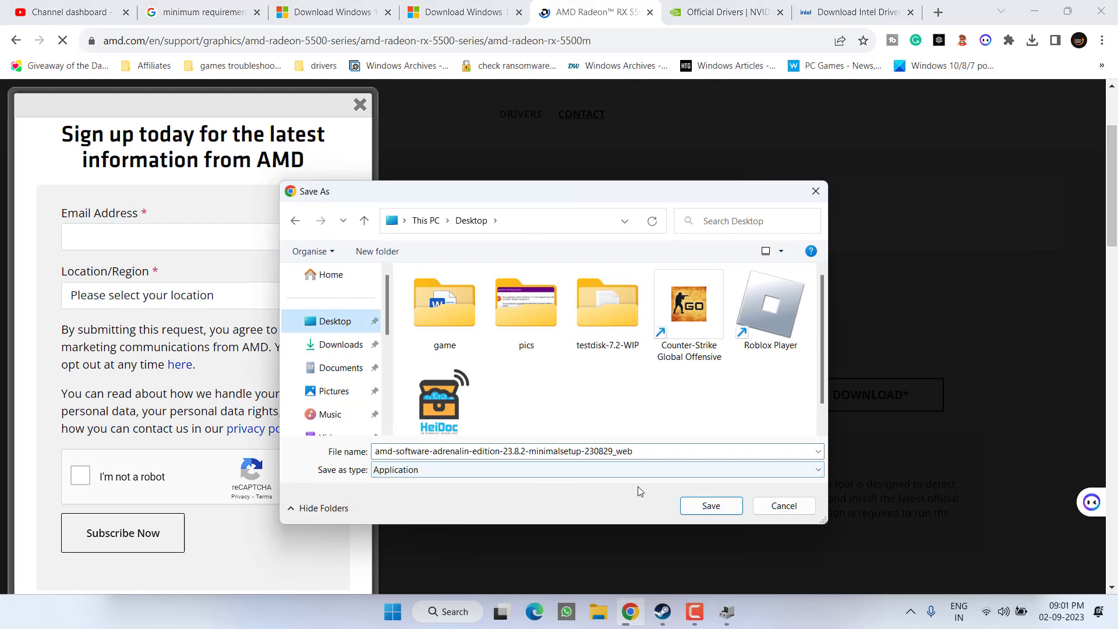
click(694, 509)
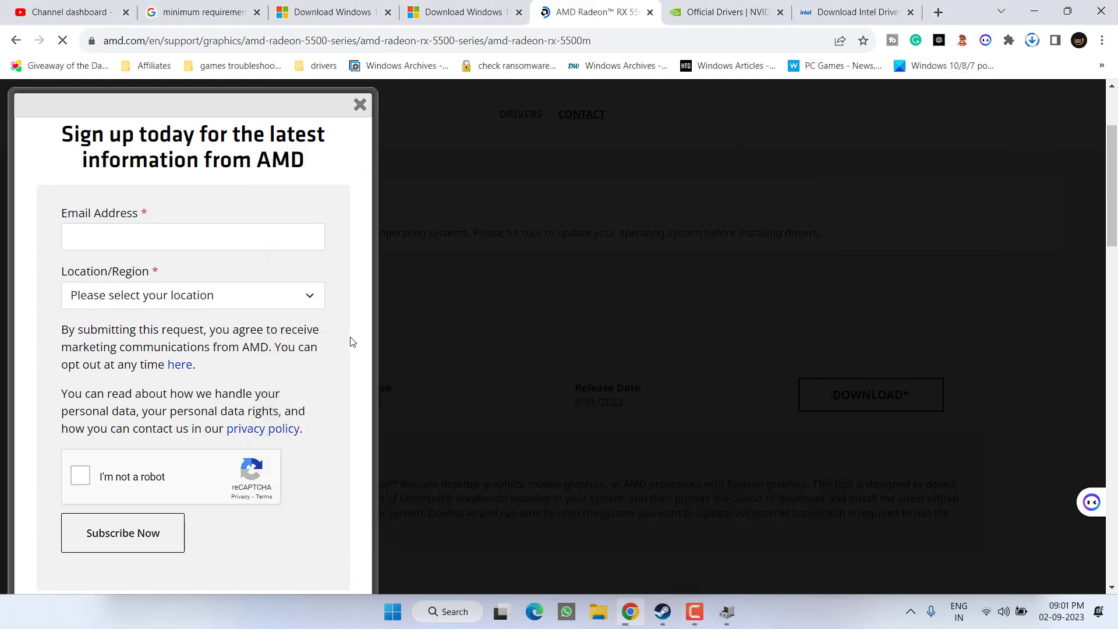
click(726, 11)
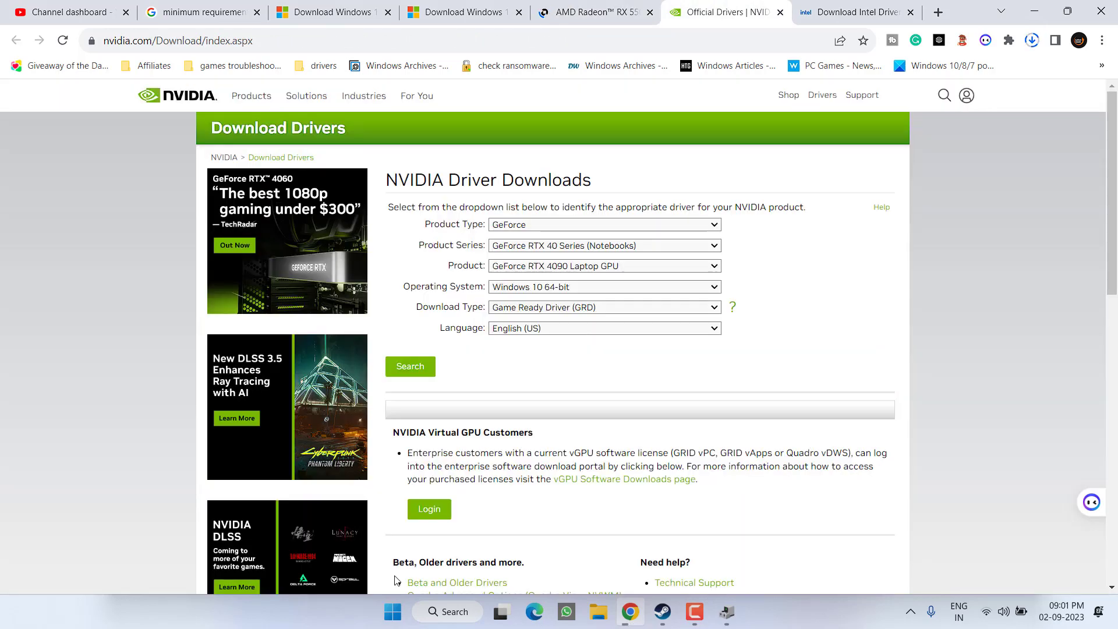
Pick the graphics card product series in NVIDIA's driver search and run the search.
click(499, 229)
click(522, 230)
click(527, 248)
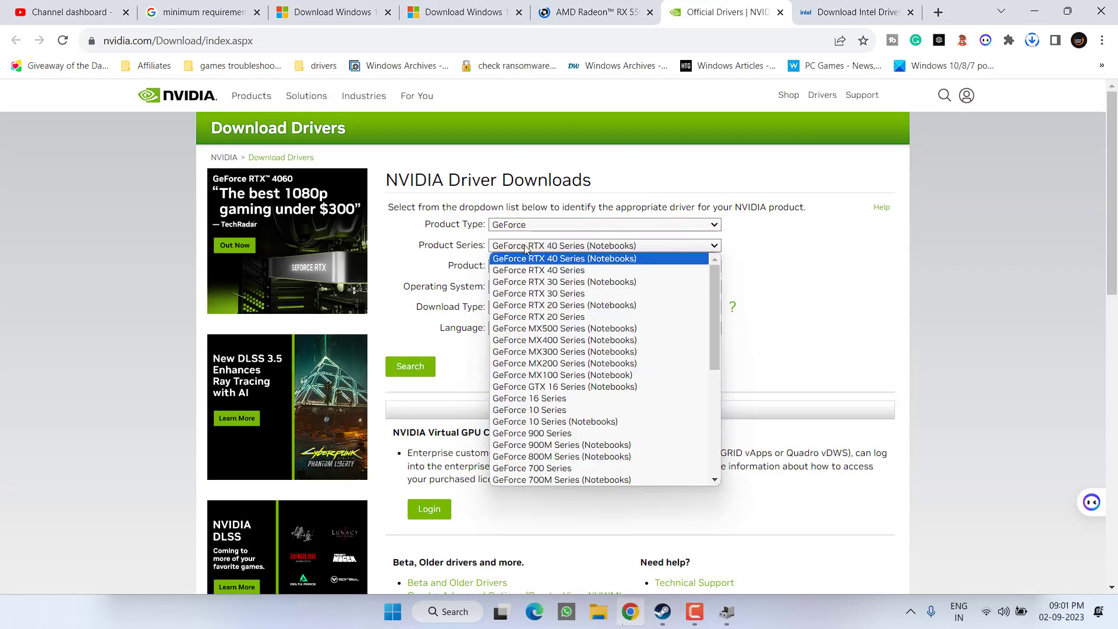
click(530, 294)
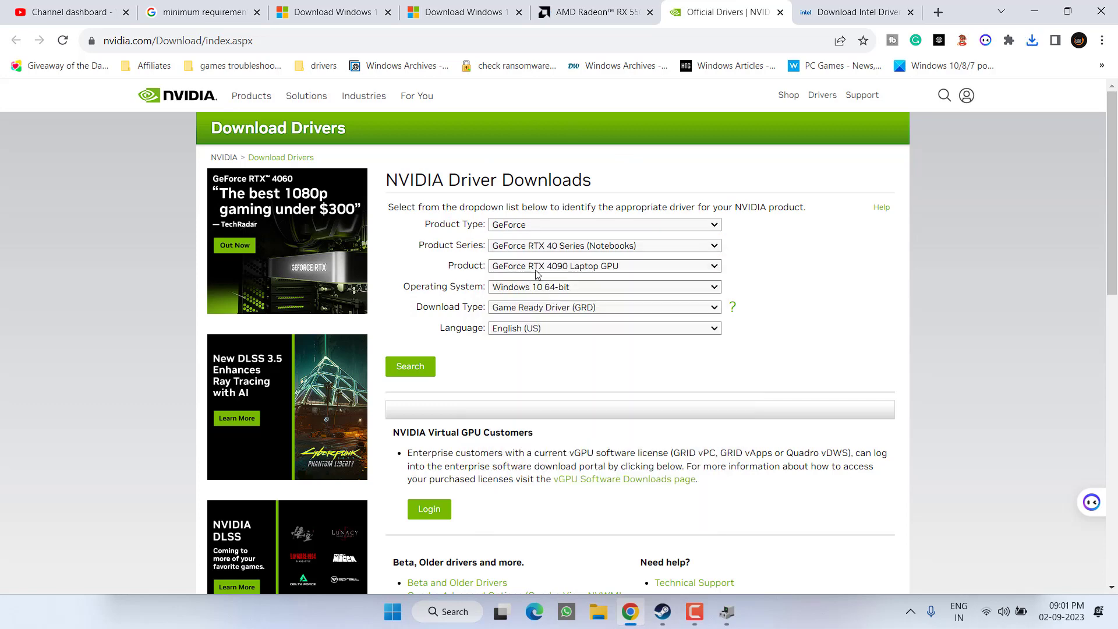
click(410, 364)
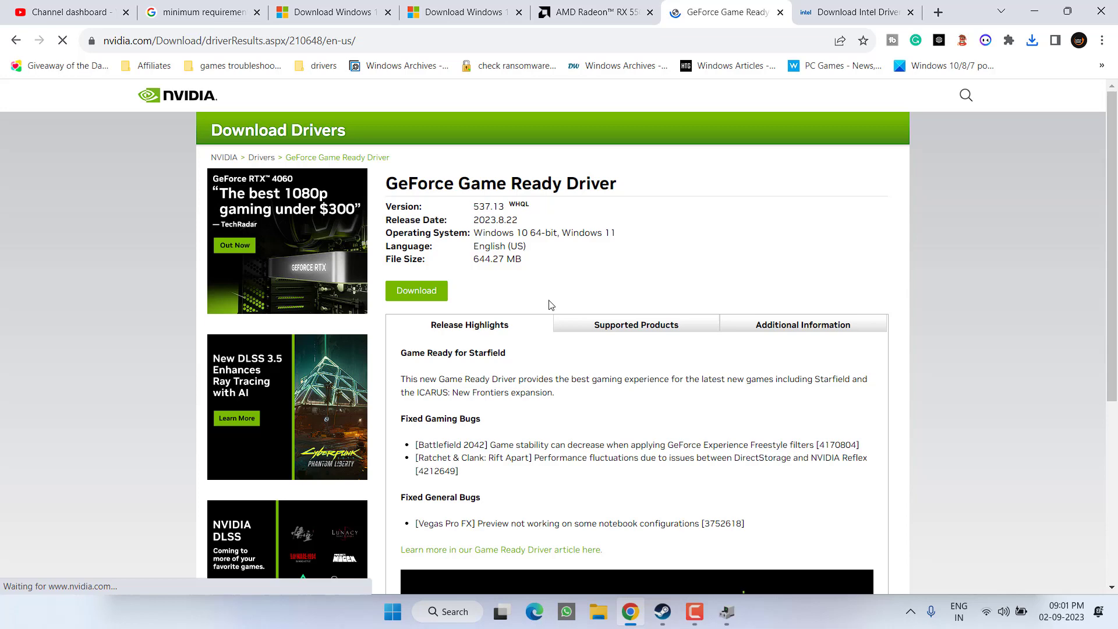
Download GeForce Game Ready Driver 537.13 to the Desktop and check its download progress.
click(419, 290)
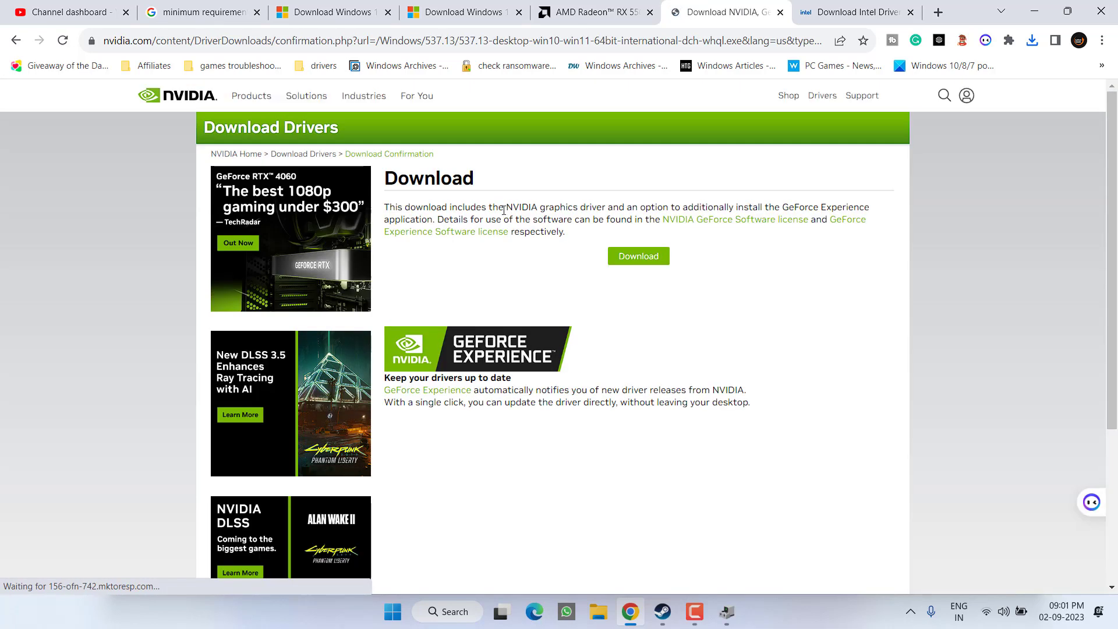
click(639, 256)
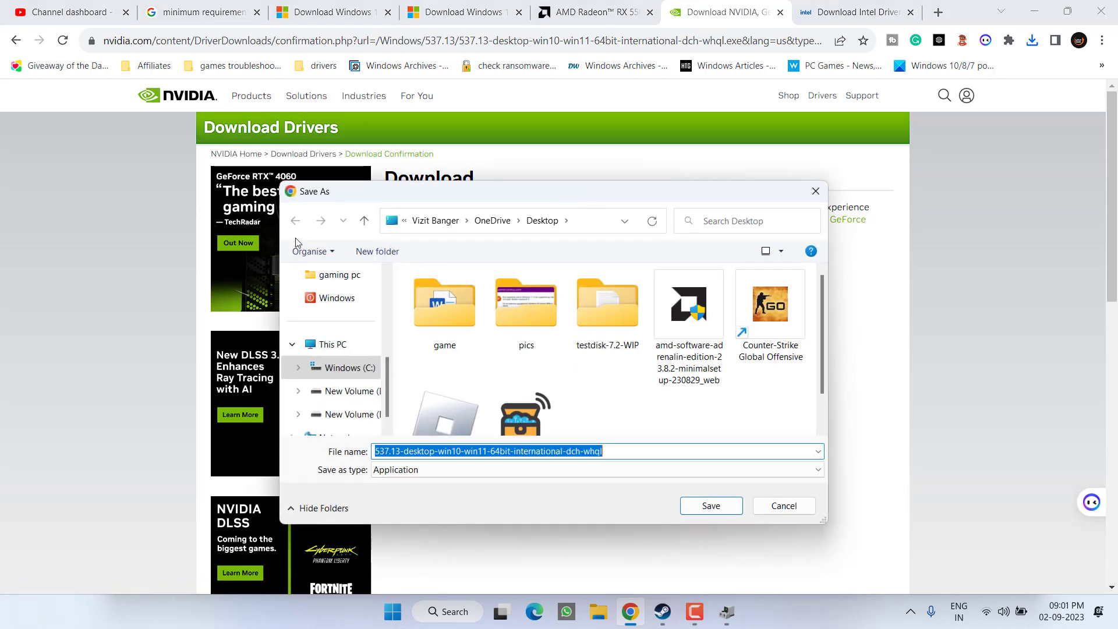
click(714, 508)
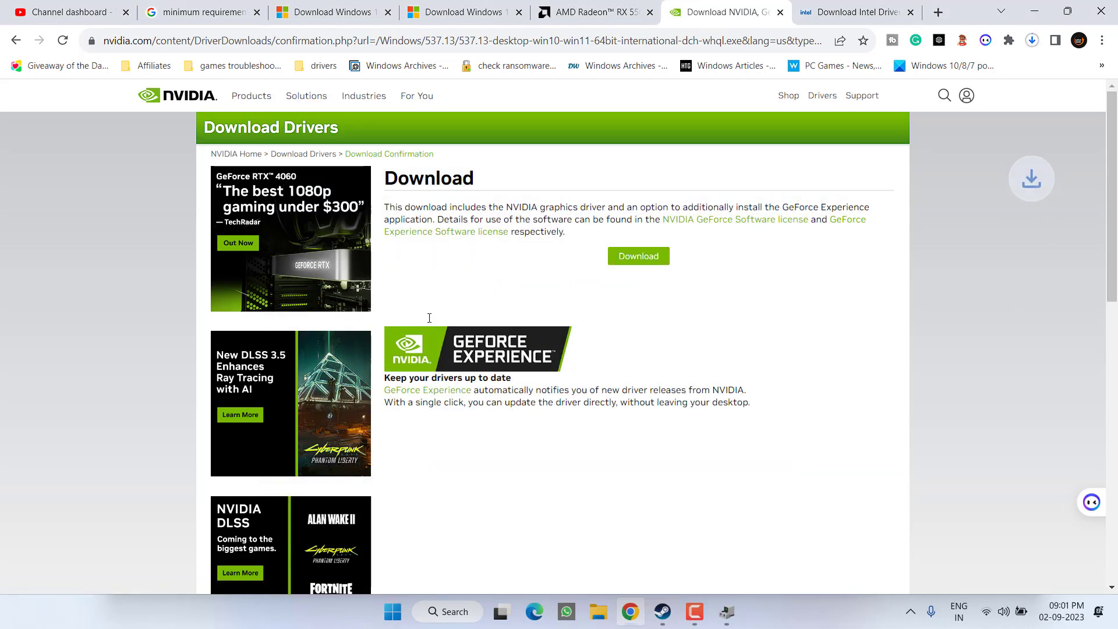
click(1032, 40)
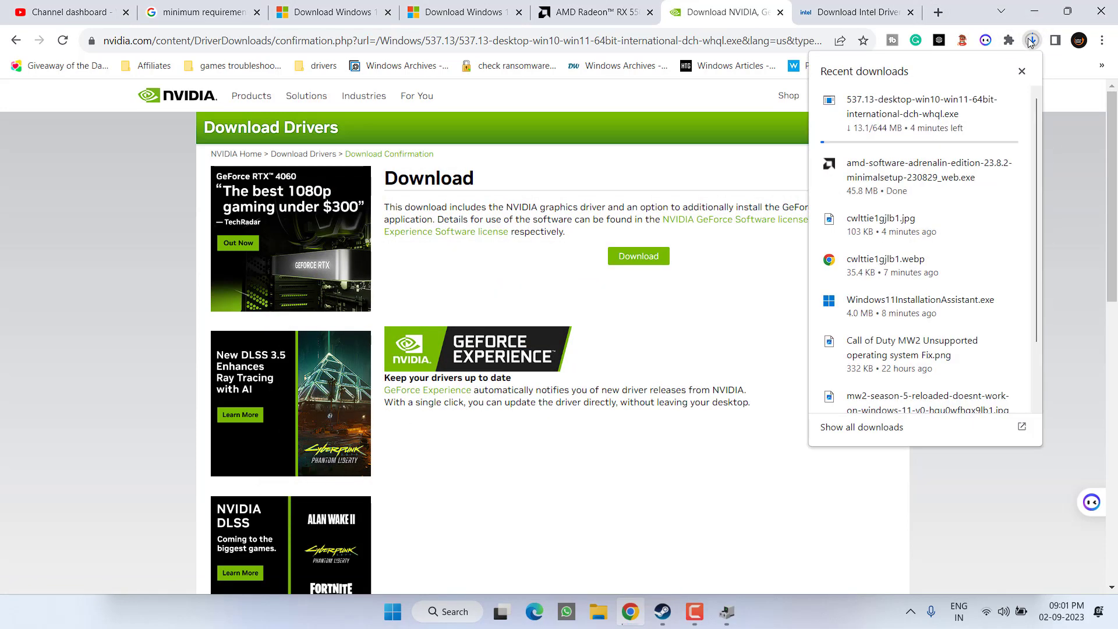
click(1022, 71)
Filter Intel's Graphics downloads to the Iris Xe Dedicated Graphics Family.
click(851, 7)
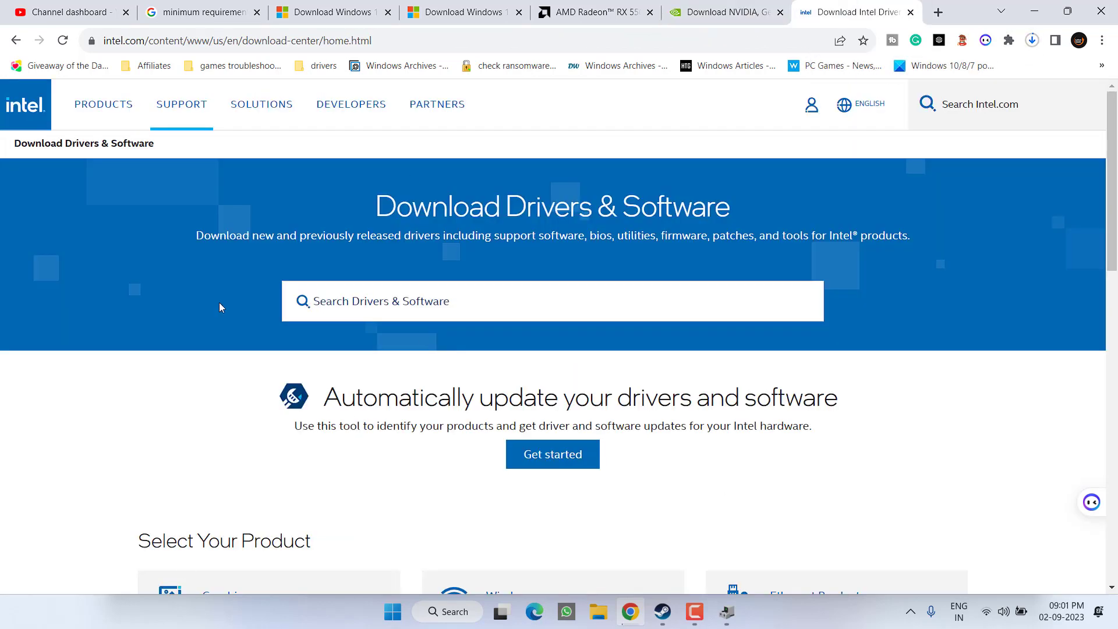
scroll(257, 287, down, 4)
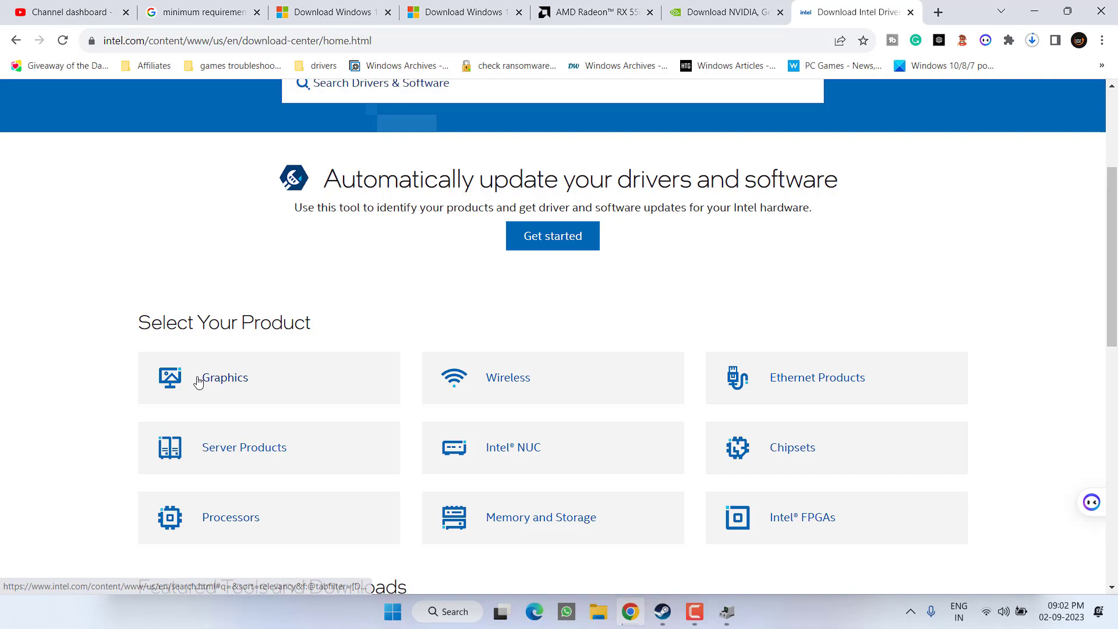
click(227, 382)
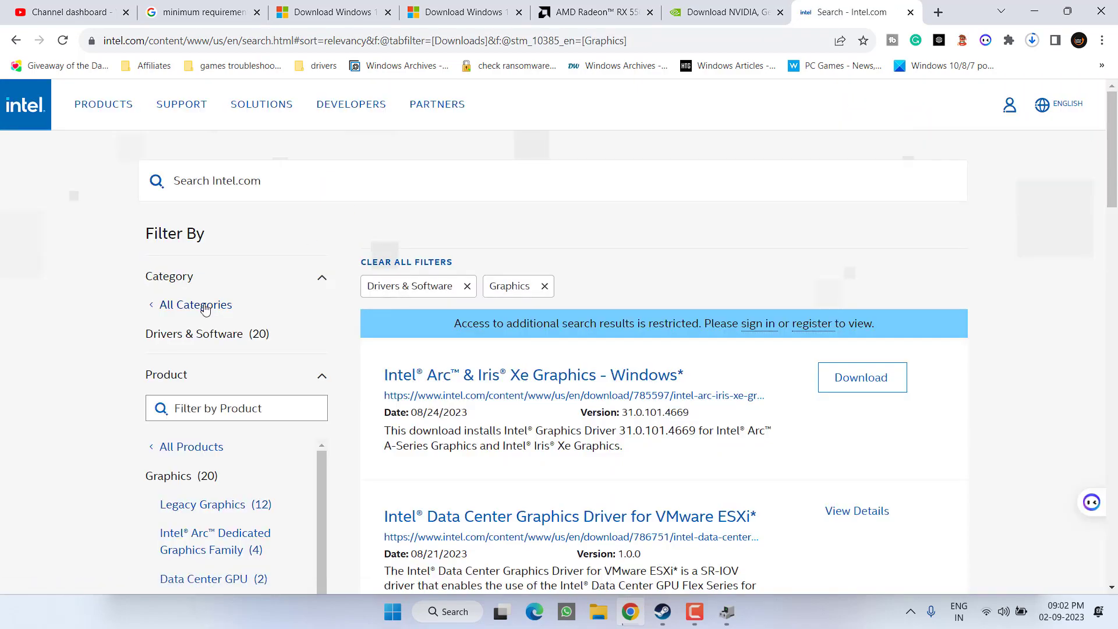
scroll(200, 302, down, 3)
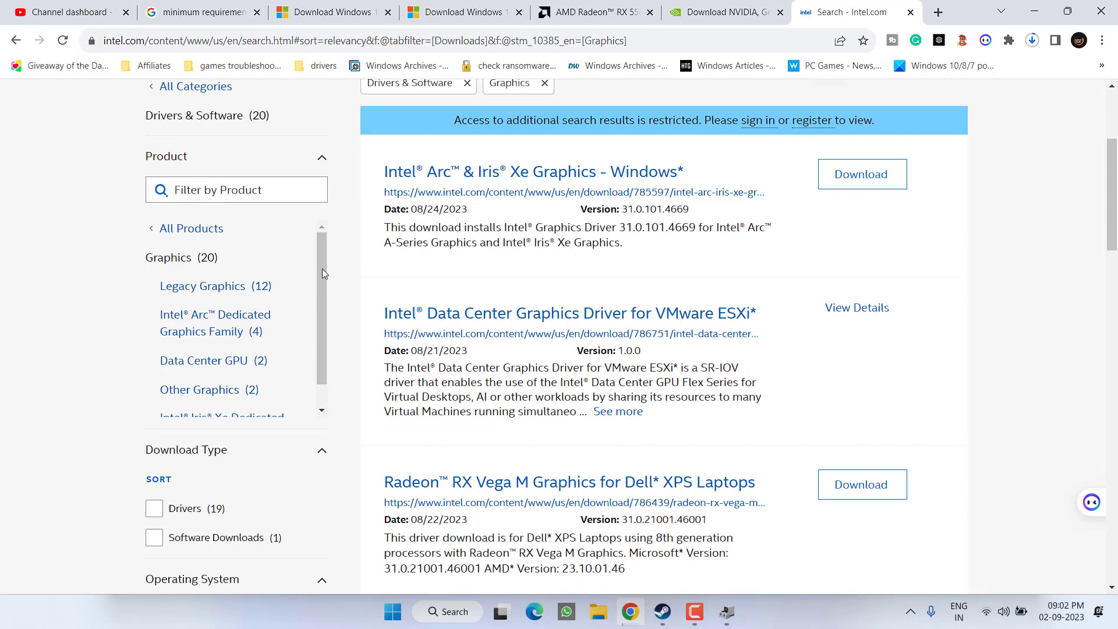
scroll(315, 302, down, 1)
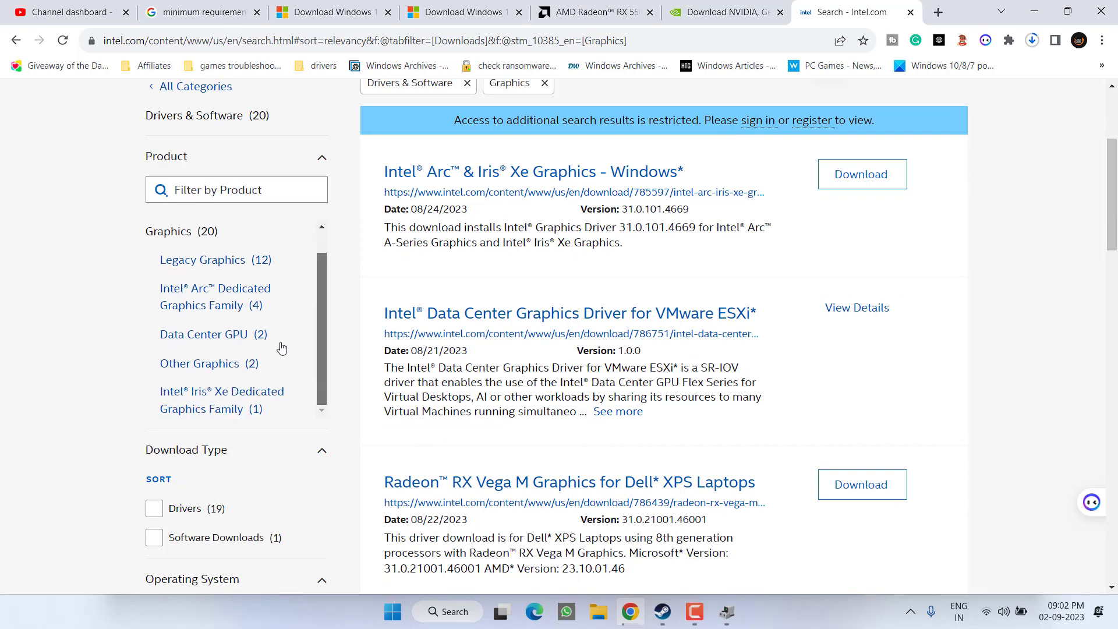
click(231, 399)
Start the Arc & Iris Xe driver 31.0.101.4669 download, then cancel the Save As dialog.
scroll(738, 353, down, 2)
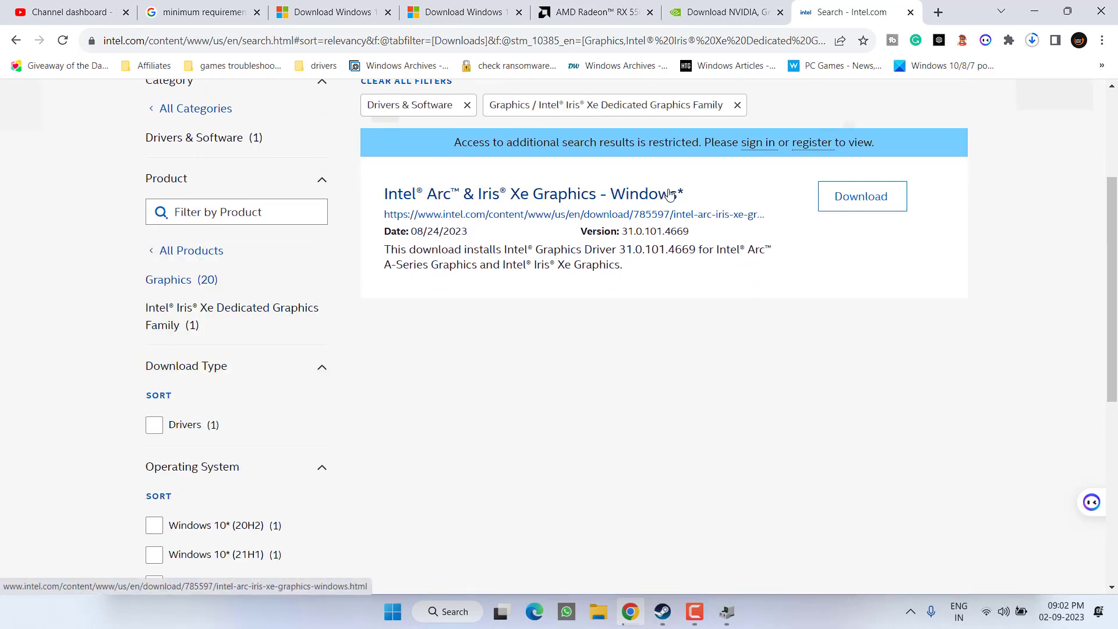
click(854, 195)
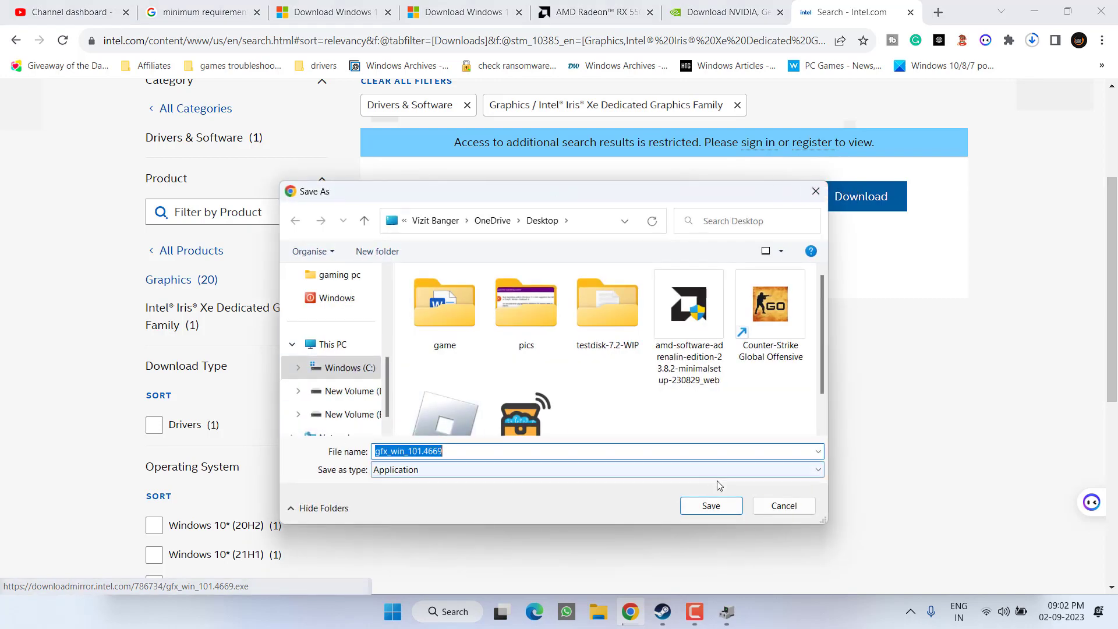
click(784, 505)
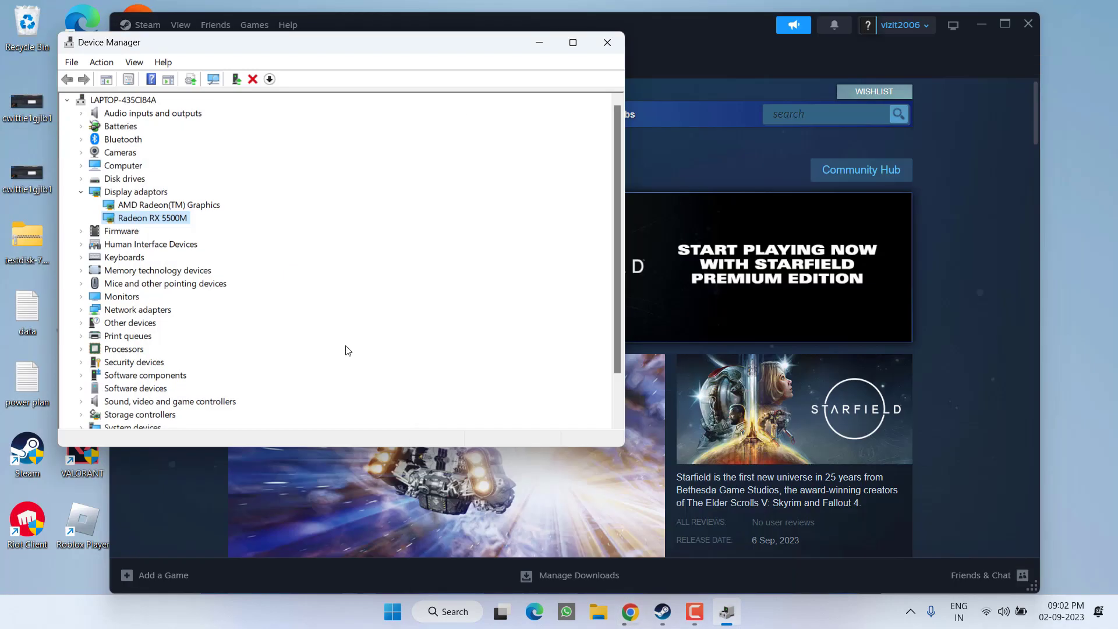
Minimize Chrome and Steam and close Device Manager.
click(1034, 12)
click(607, 42)
click(982, 24)
Review the pending updates on the Windows Update page, then close Settings.
key(super+i)
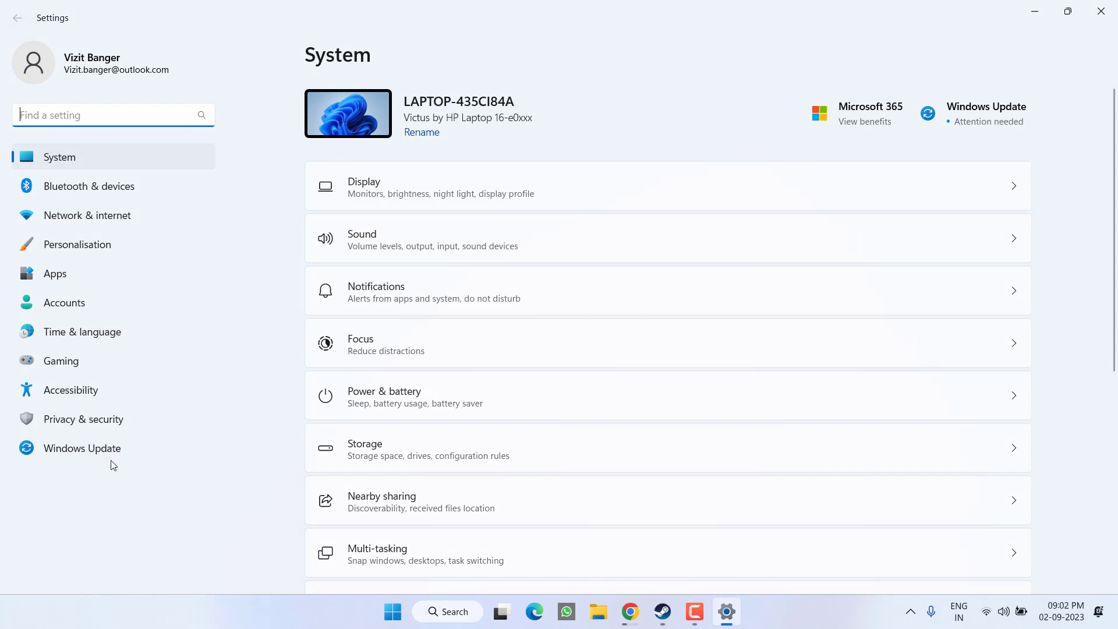
click(67, 454)
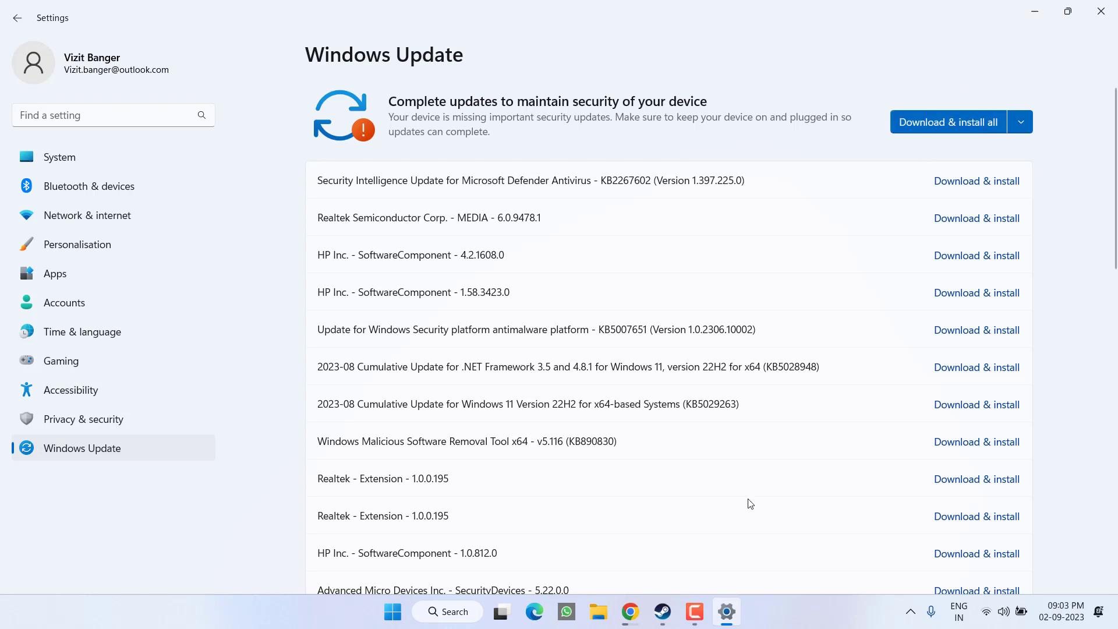
click(1101, 11)
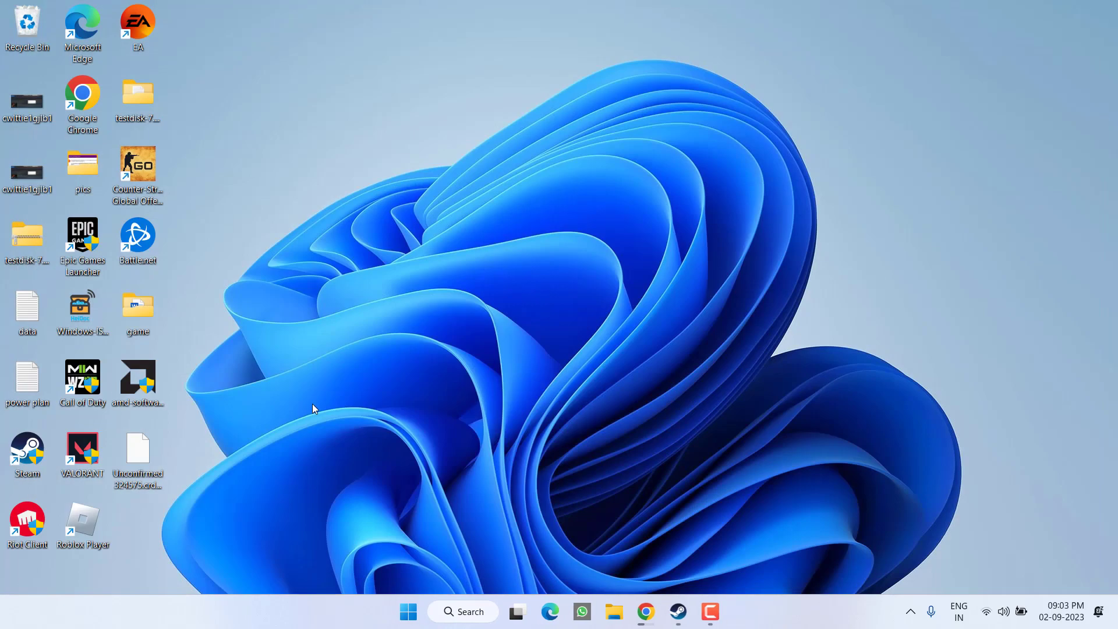
Return to Chrome's Download Windows 10 page and start the Update Assistant download.
click(646, 612)
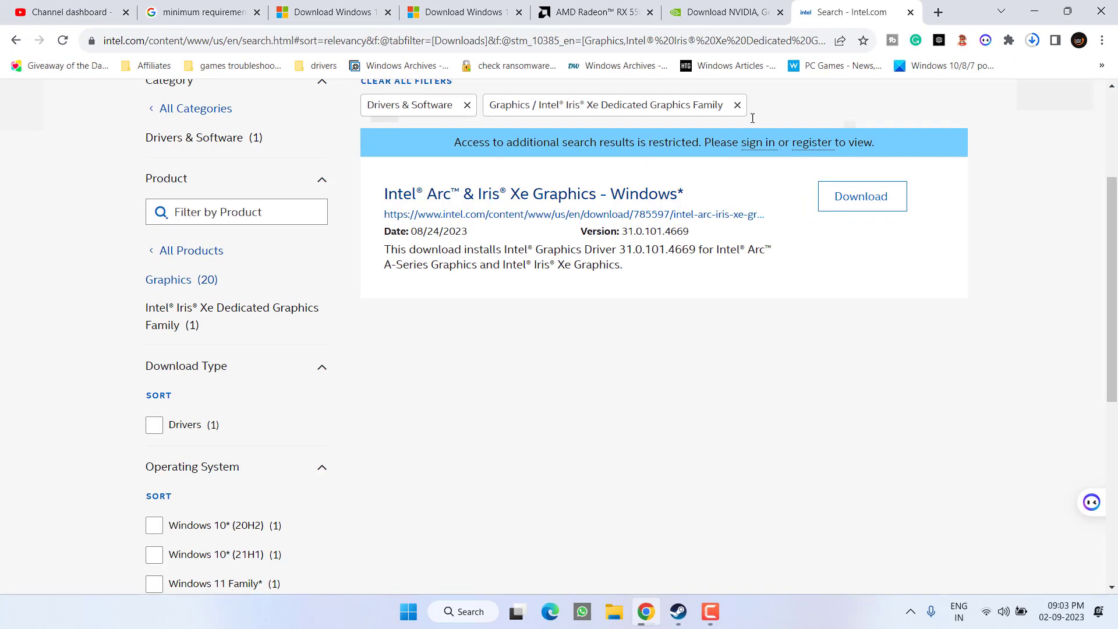
click(347, 6)
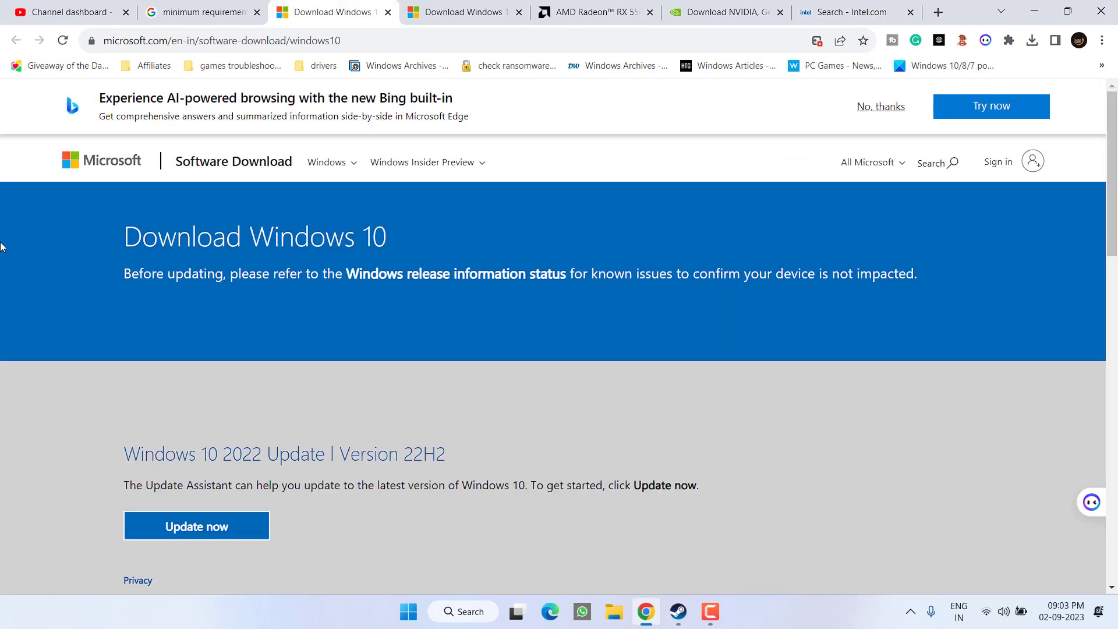
scroll(198, 390, down, 1)
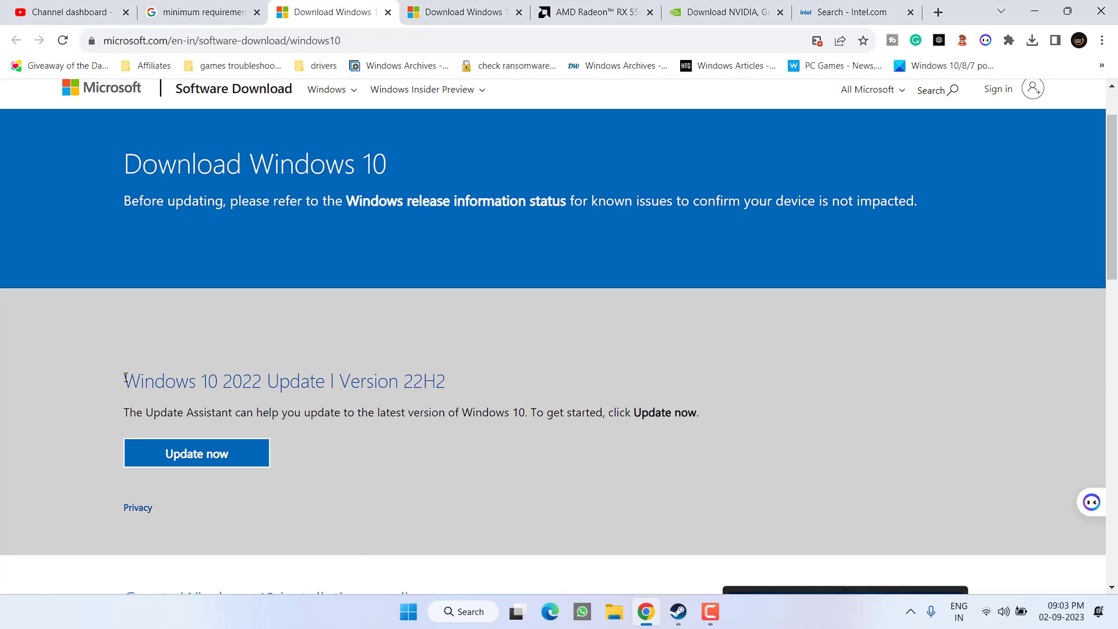
drag(126, 378, 609, 414)
click(194, 445)
click(218, 458)
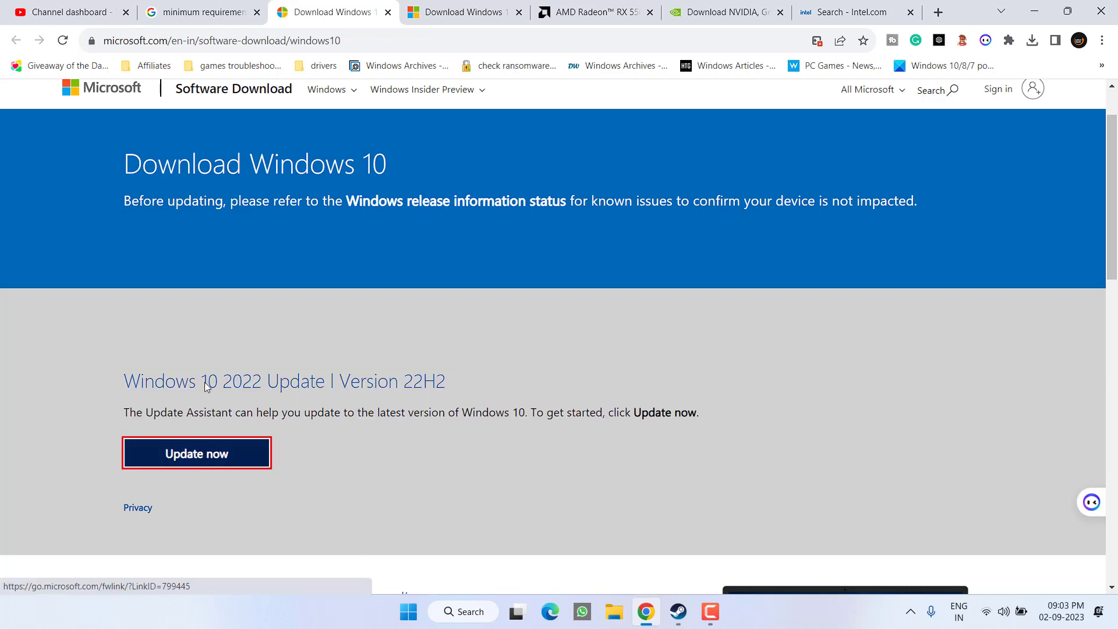
Save Windows10Upgrade9252.exe to the Desktop, run it, and dismiss its Windows-10-only notice.
scroll(346, 327, up, 5)
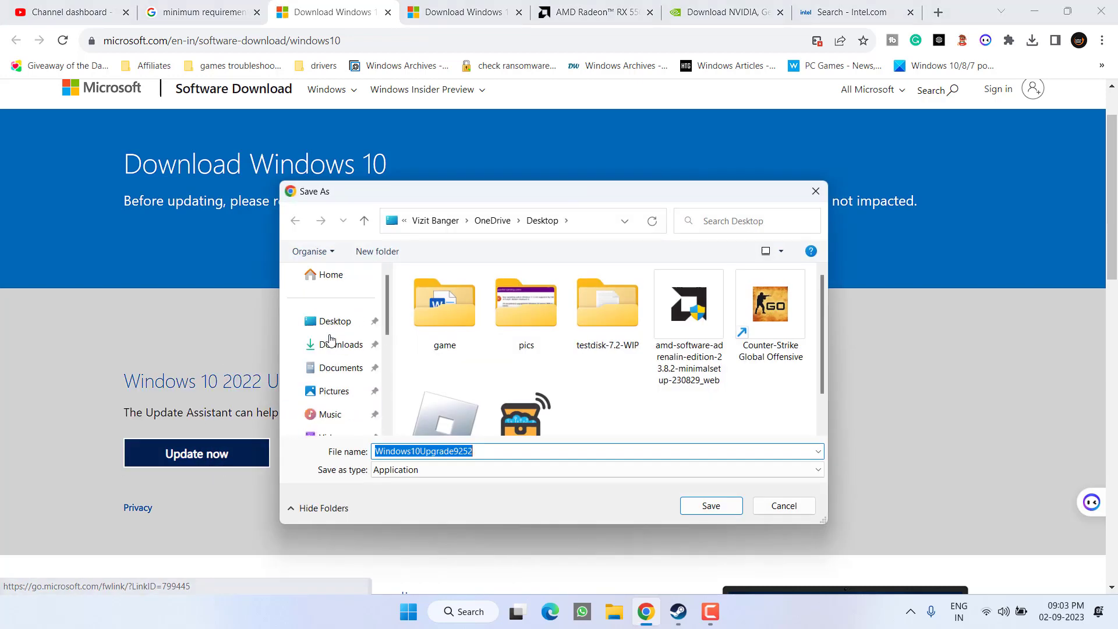
click(330, 323)
click(704, 504)
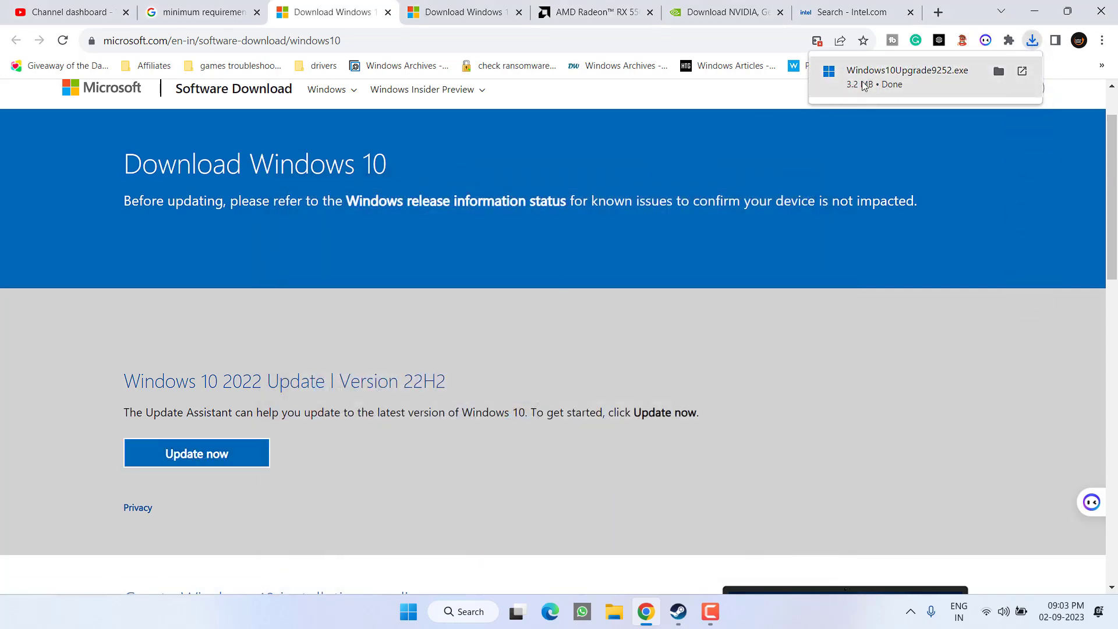
click(860, 84)
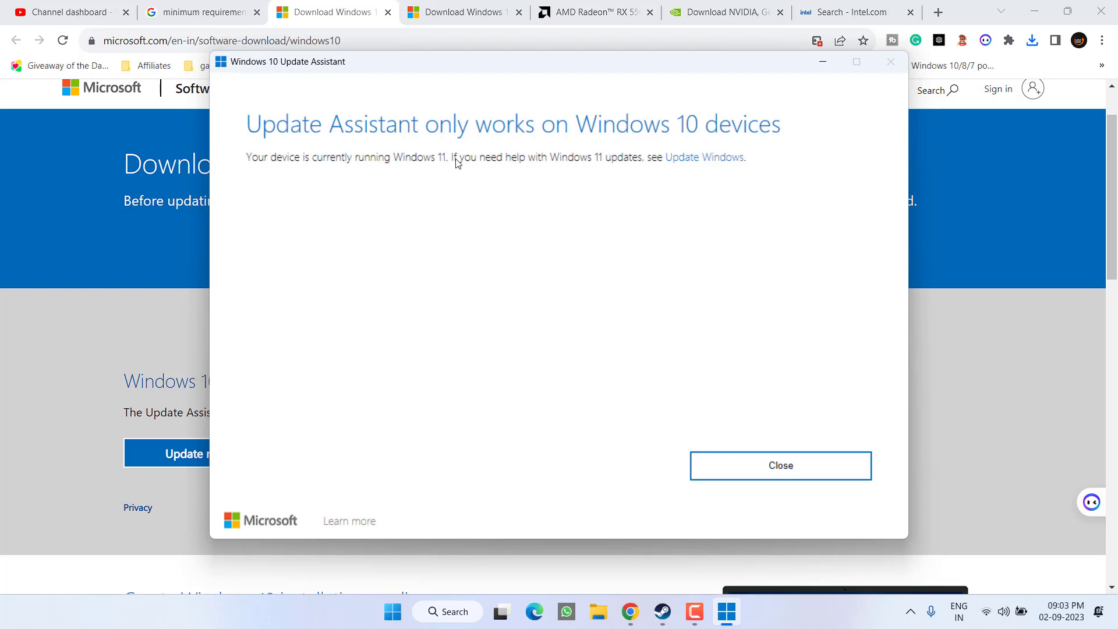
click(803, 475)
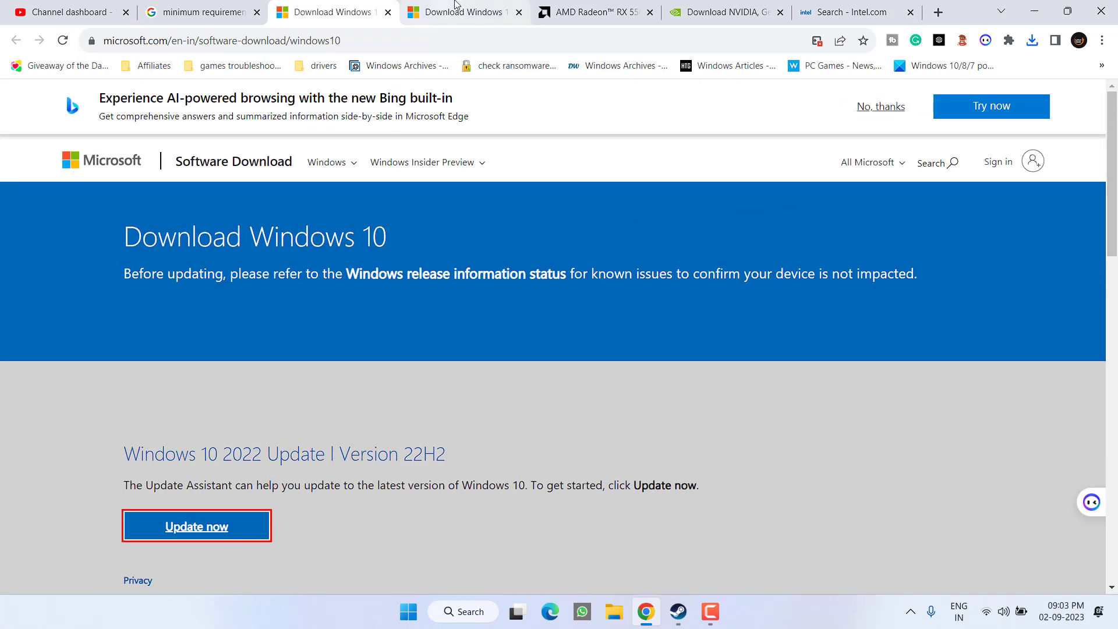
Request the Windows 11 multi-edition ISO download on the Download Windows 11 page.
click(437, 11)
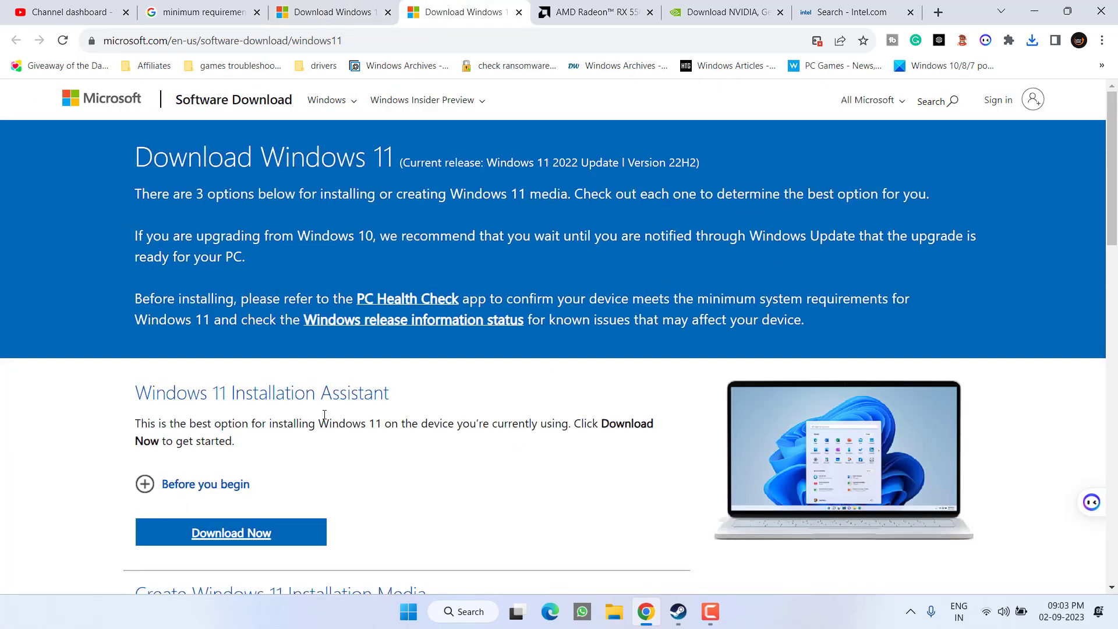
scroll(481, 388, down, 5)
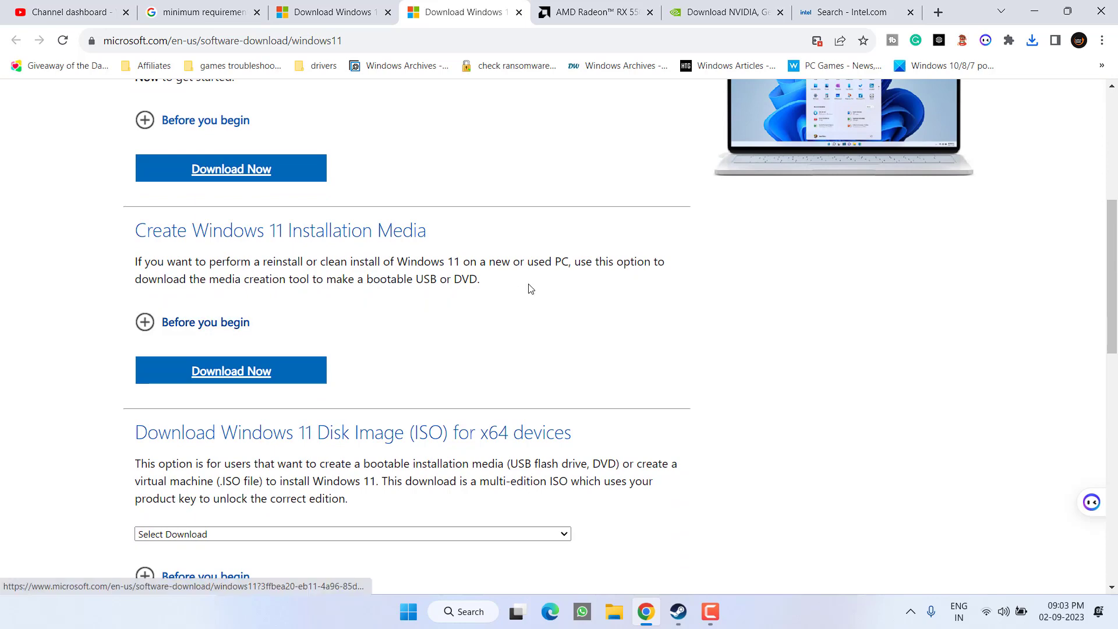
scroll(529, 289, down, 1)
drag(222, 361, 498, 364)
scroll(330, 320, down, 2)
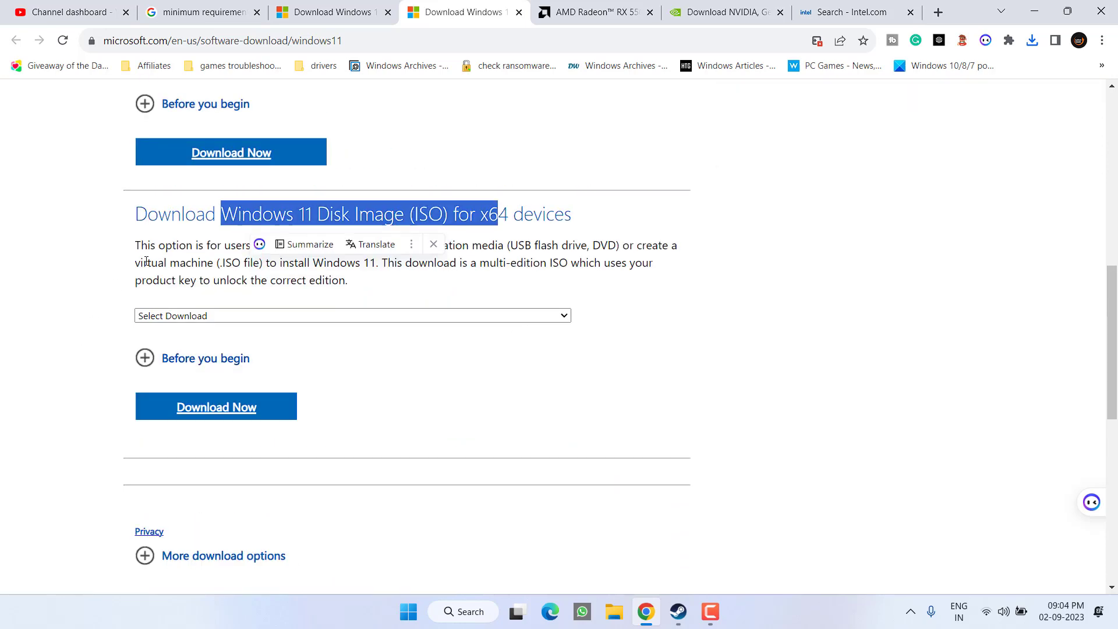
click(330, 315)
click(286, 345)
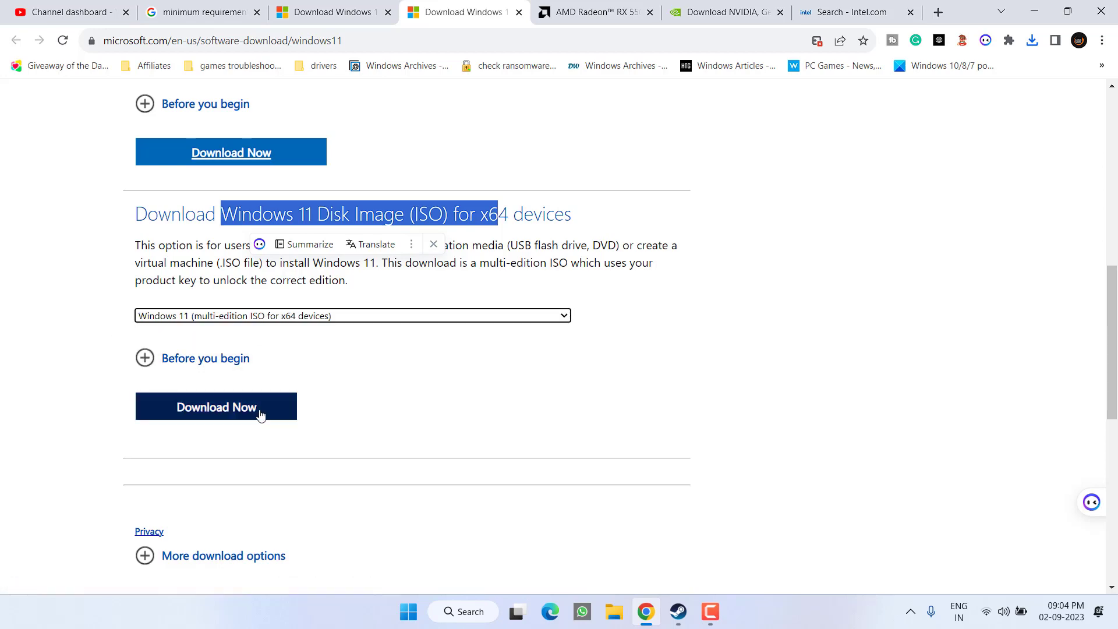
click(210, 416)
Choose and confirm English International as the product language.
click(232, 349)
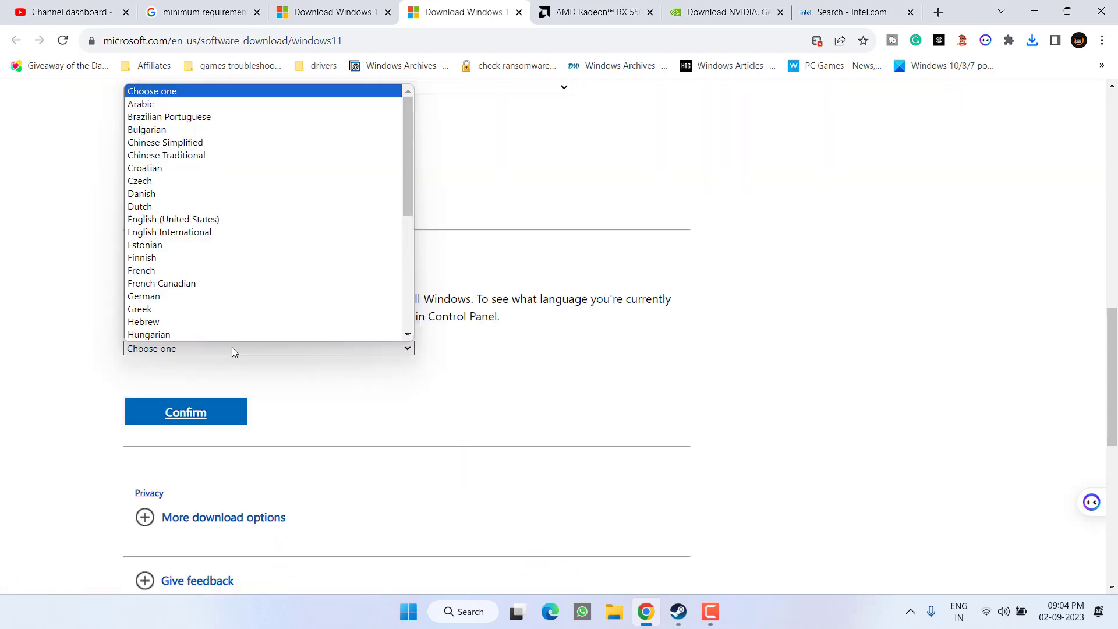
click(181, 233)
click(194, 417)
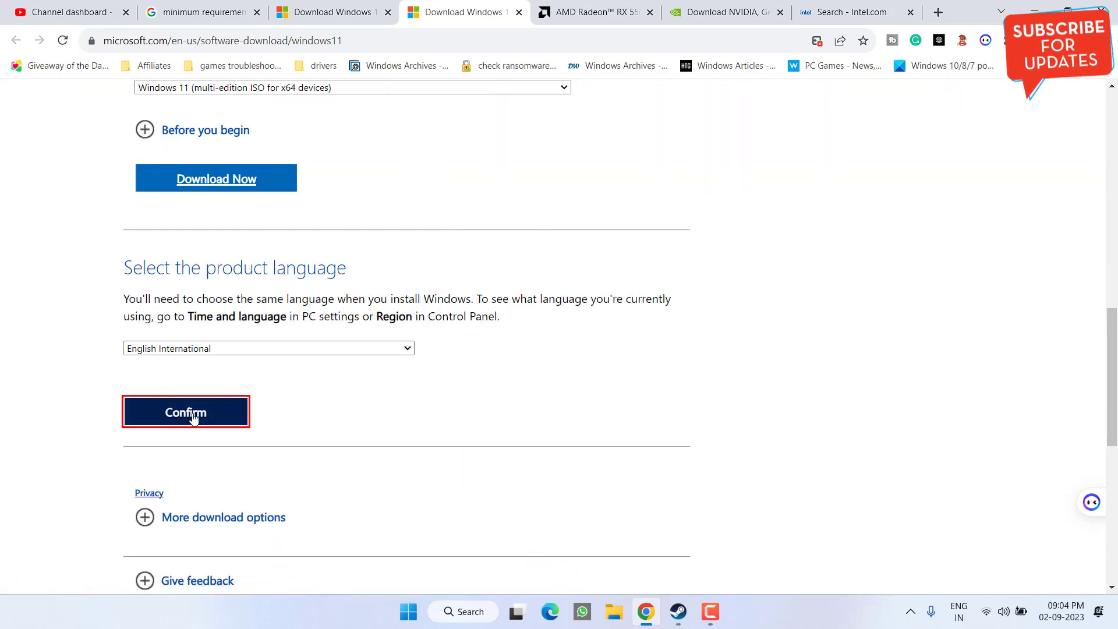
scroll(474, 295, down, 2)
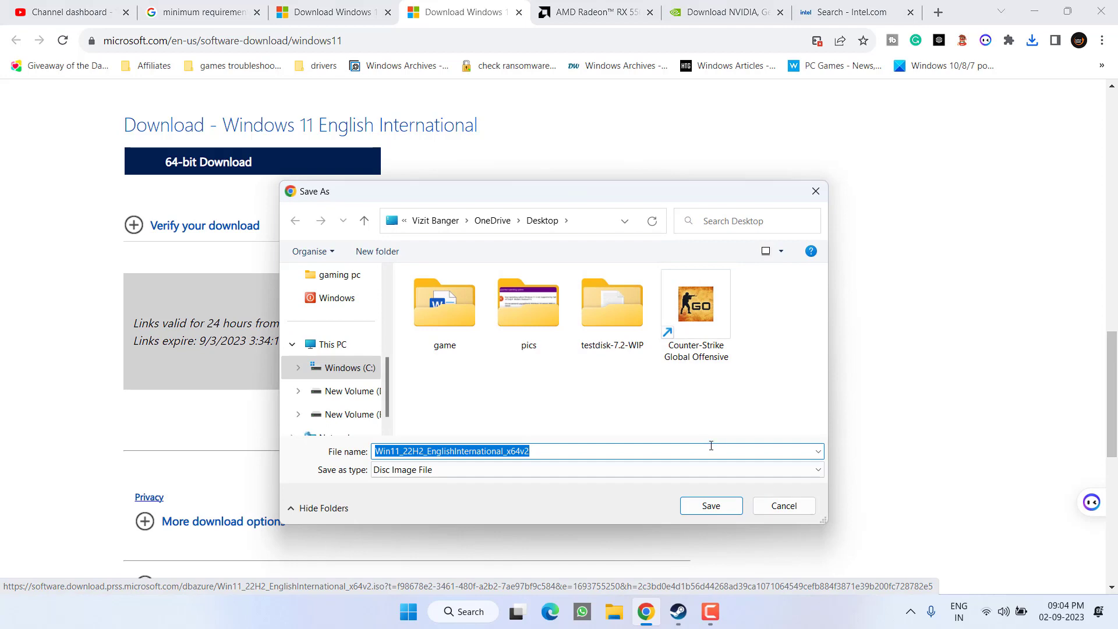
Cancel the ISO save and open Win11_22H2_EnglishInternational_x64v2 in the D:\Windows folder.
click(780, 506)
key(alt+Tab)
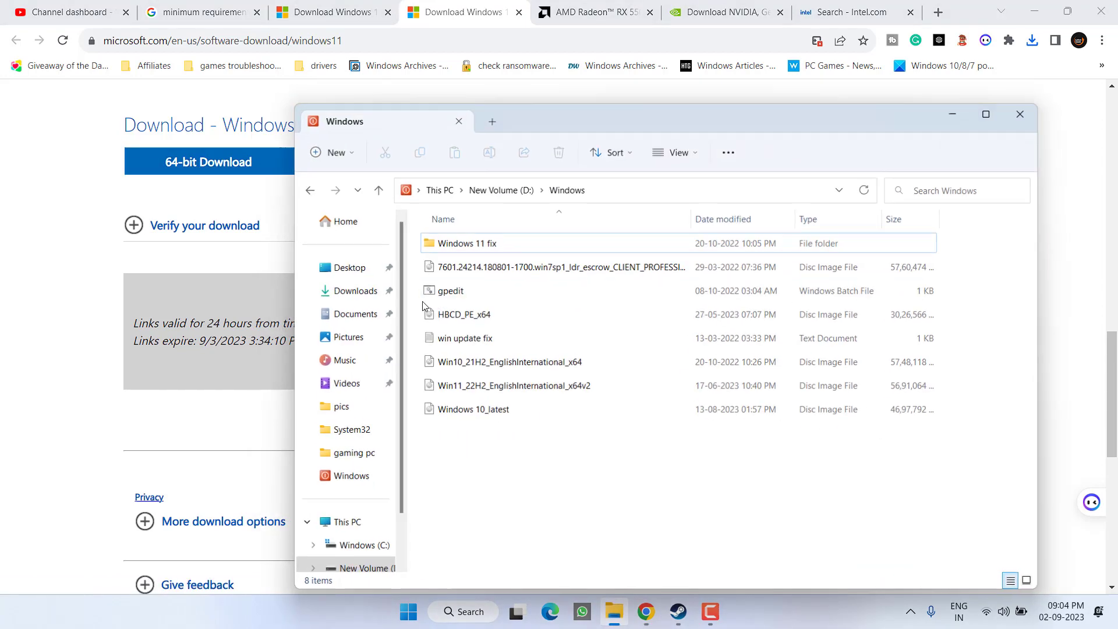
click(578, 386)
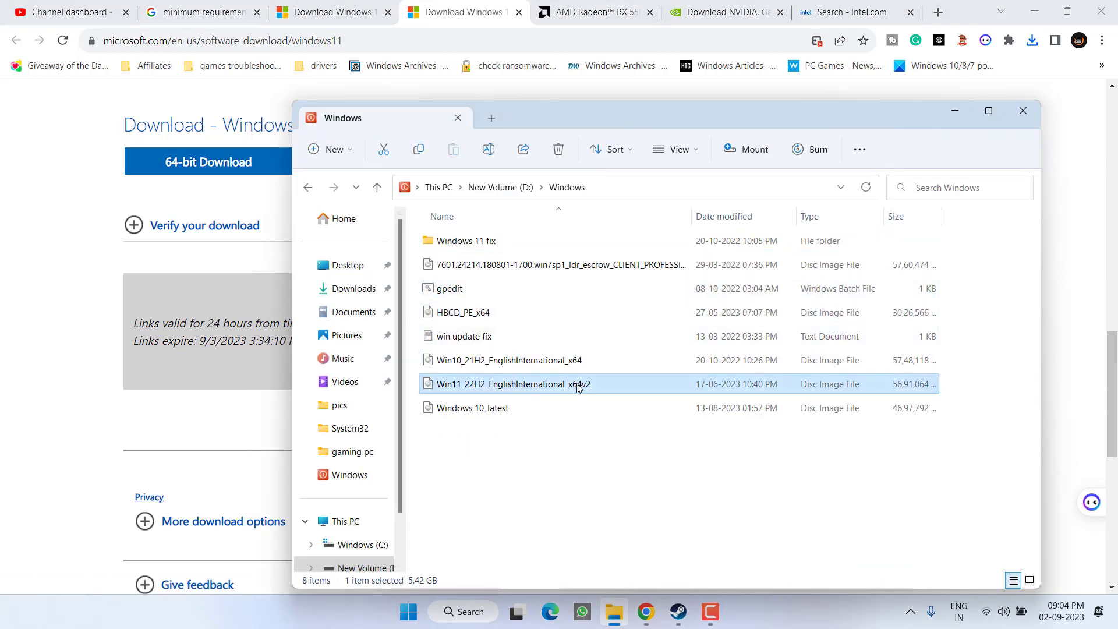
double_click(506, 382)
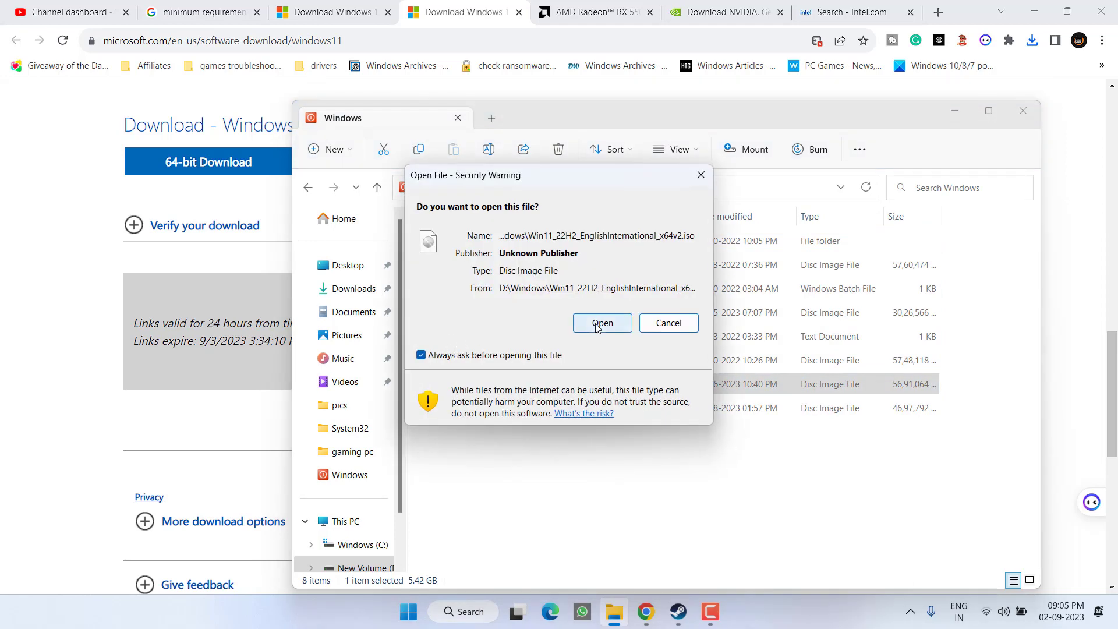
Allow the image to mount as DVD Drive (F:) and launch its setup program.
click(597, 326)
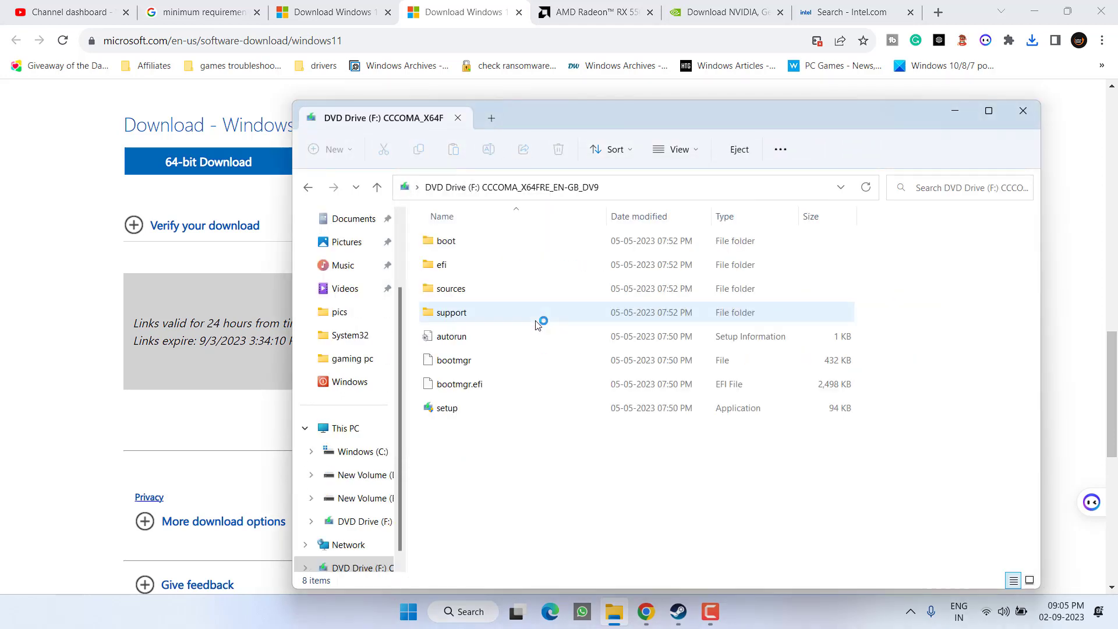
click(456, 410)
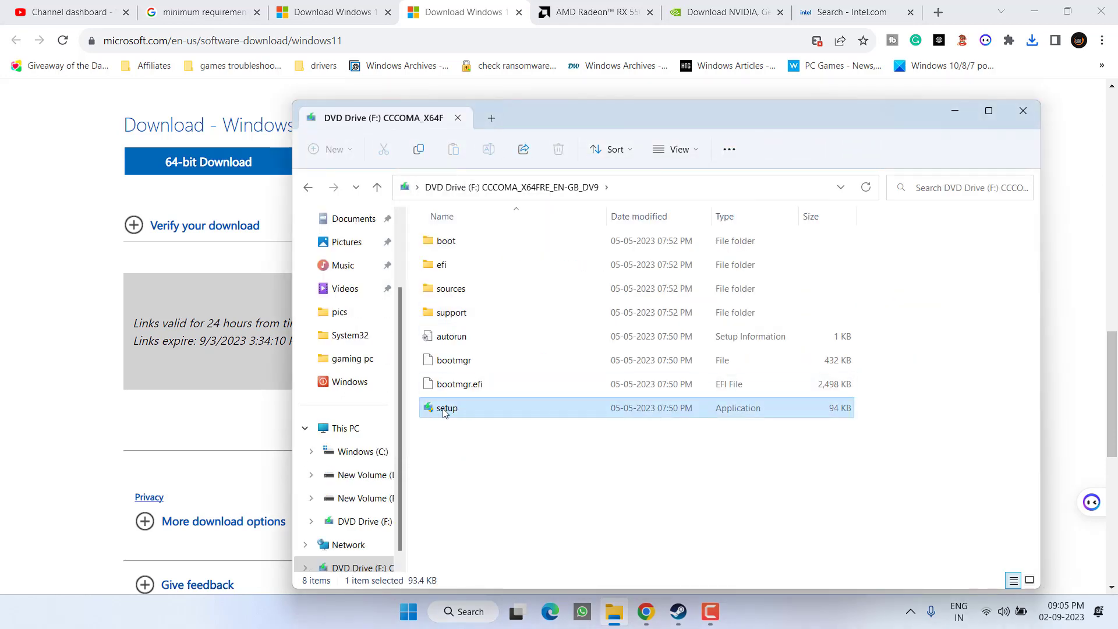
double_click(444, 411)
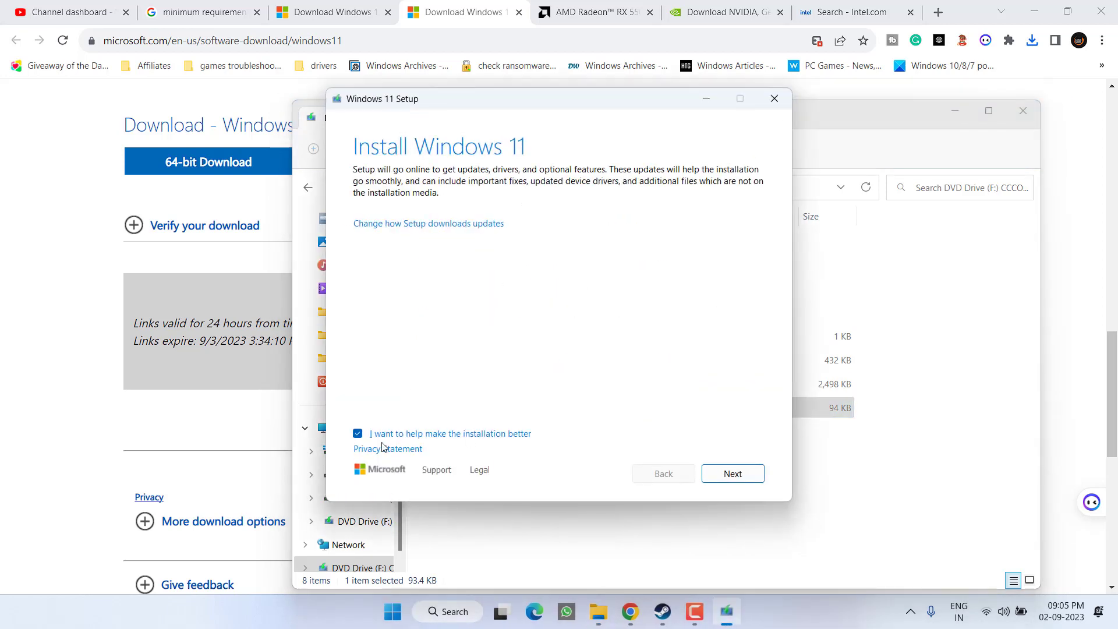
Proceed past setup's first screen, accept the licence terms, and keep personal files only.
click(424, 438)
click(731, 473)
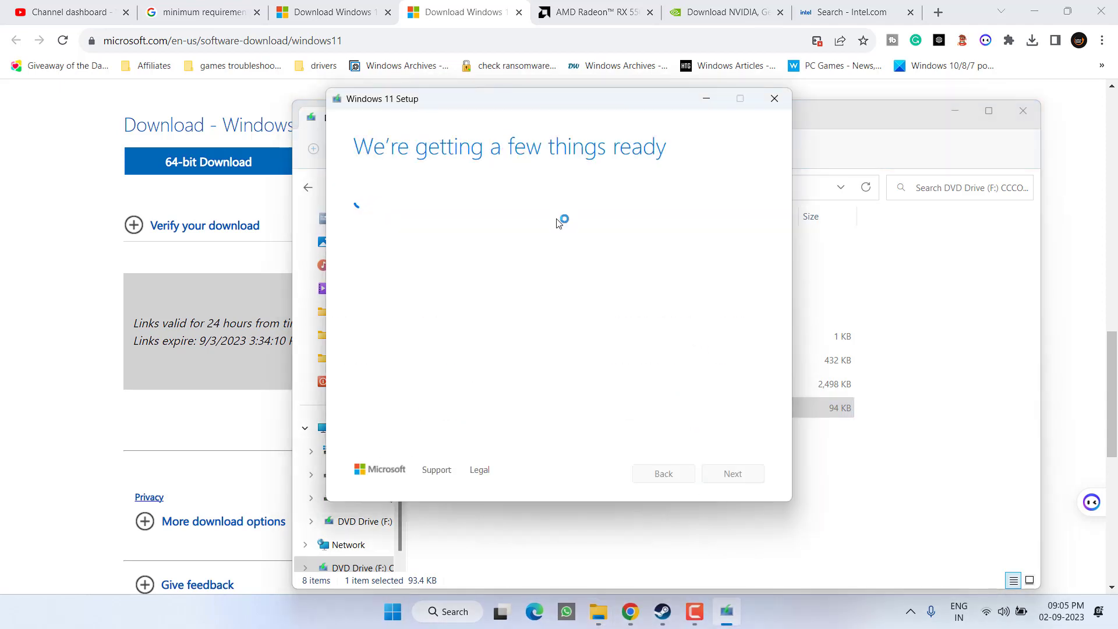
click(723, 476)
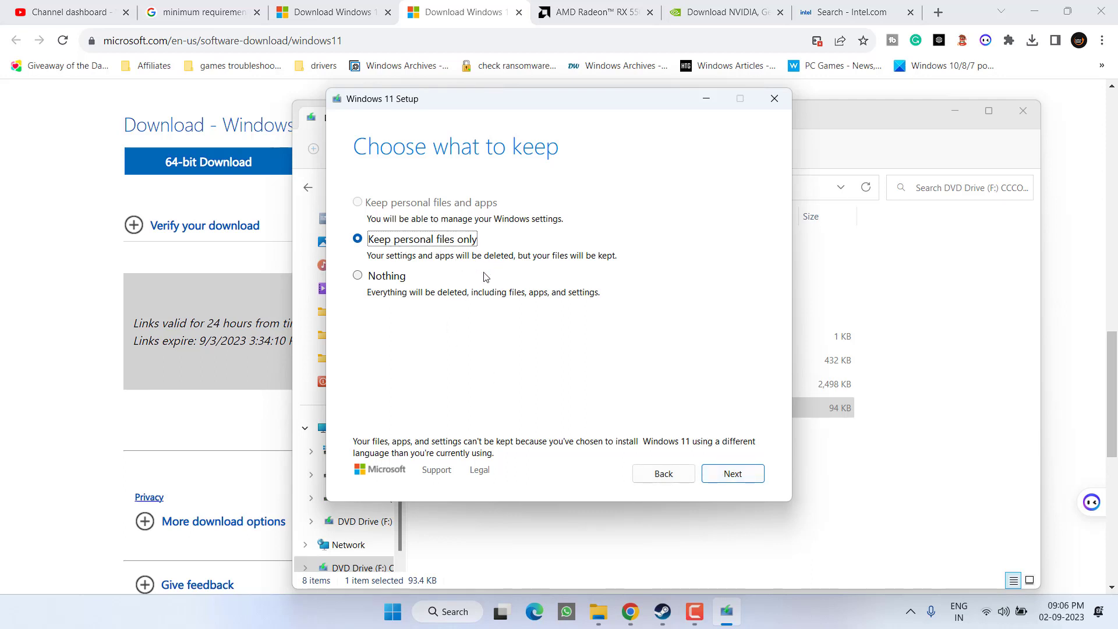
click(732, 473)
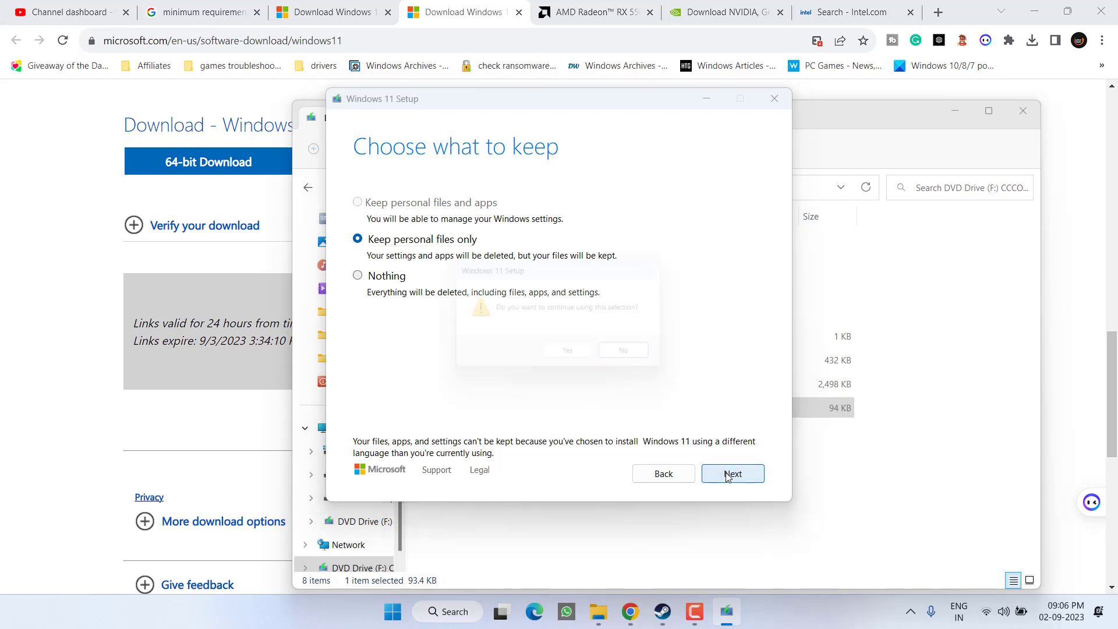
click(639, 357)
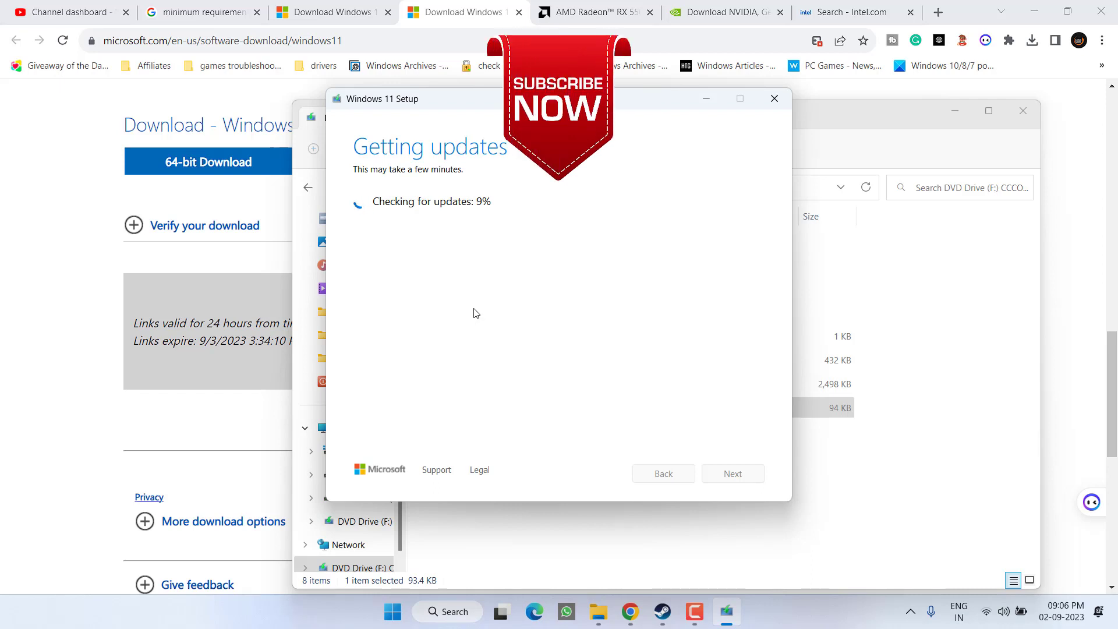
Quit Windows 11 Setup mid-update check, close File Explorer, and minimise Chrome.
click(774, 98)
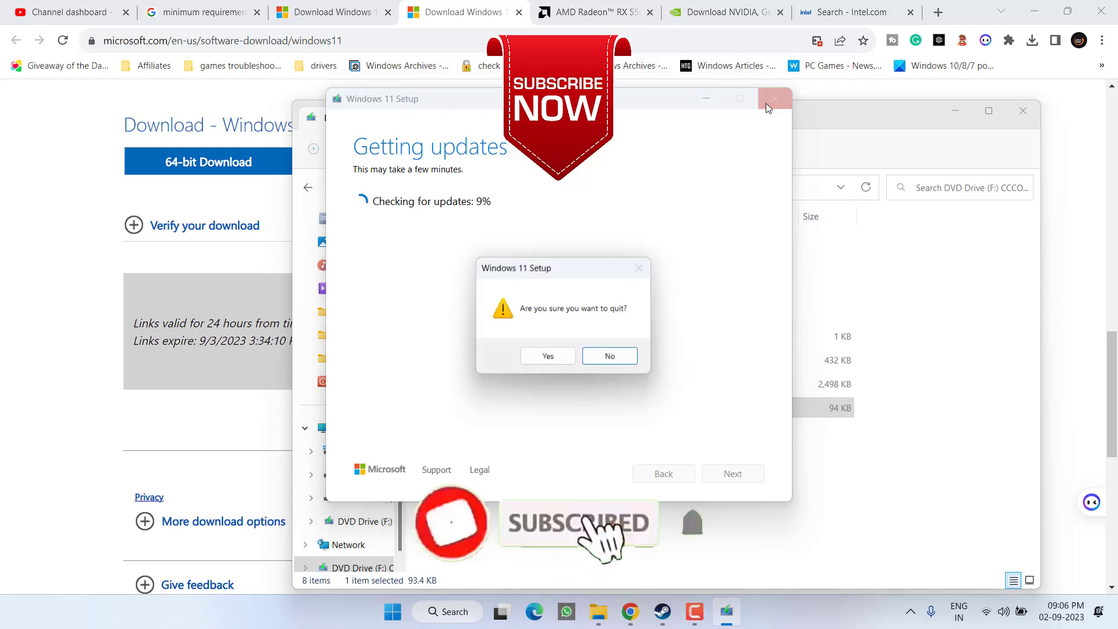
click(558, 361)
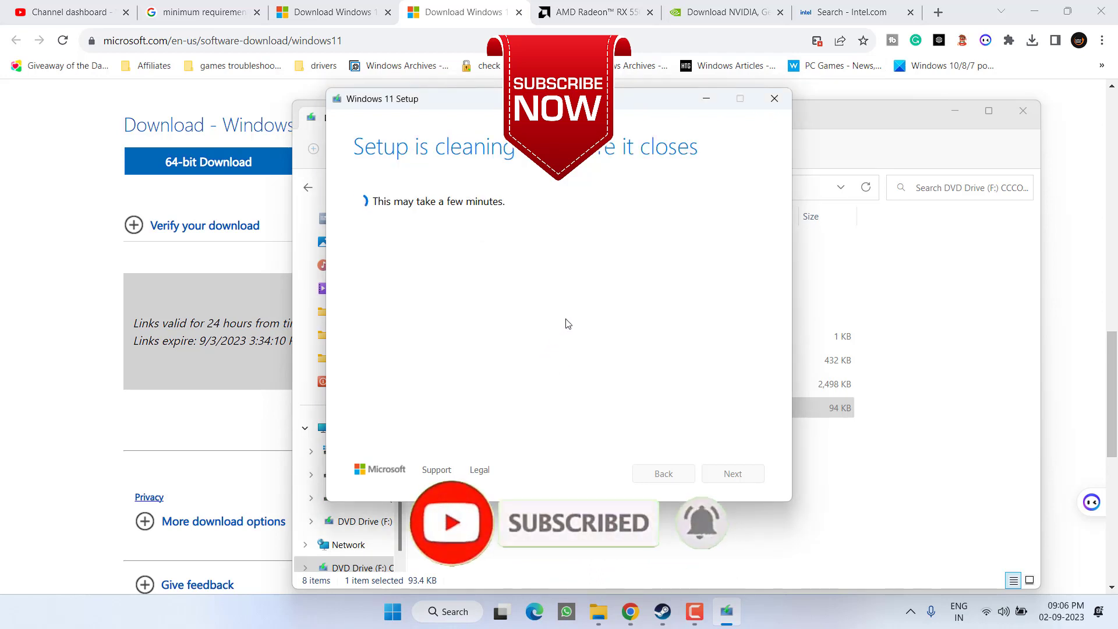
click(1027, 112)
click(1043, 18)
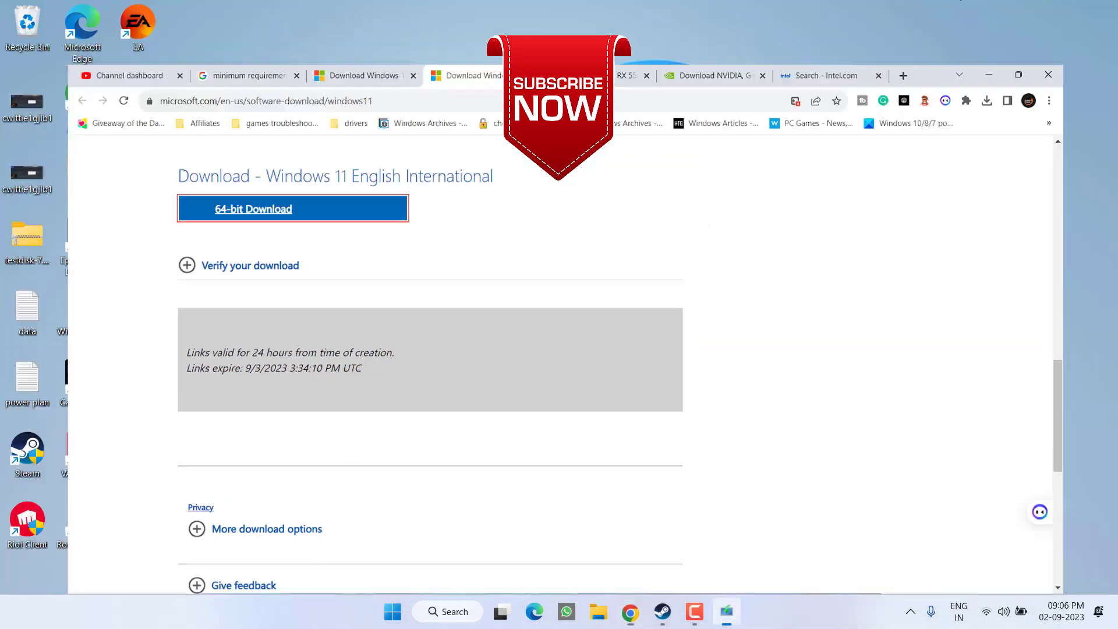